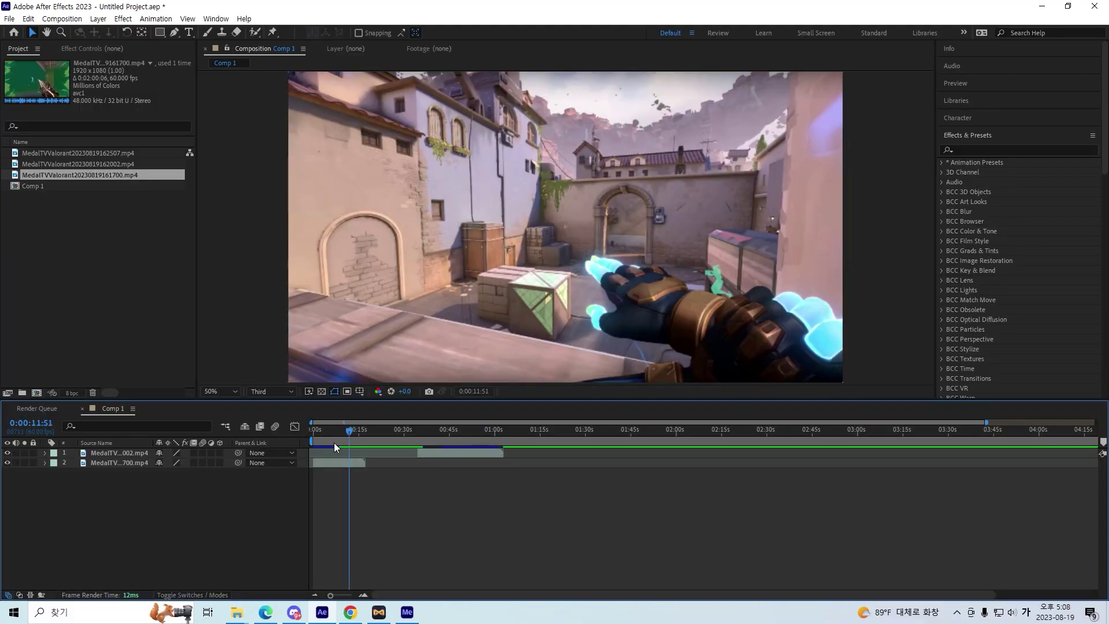
Preview both gameplay clips and shift the upper clip earlier to start at about 9 seconds.
{"action": "key", "text": "Home"}
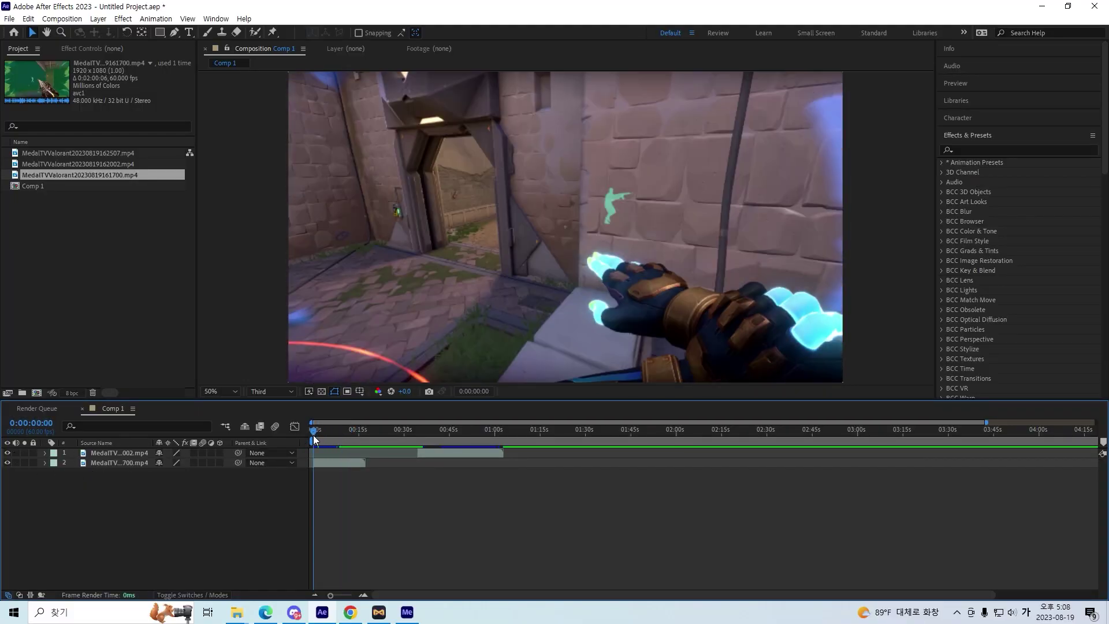
{"action": "left_click_drag", "start_coordinate": [313, 435], "coordinate": [342, 435]}
{"action": "key", "text": "space"}
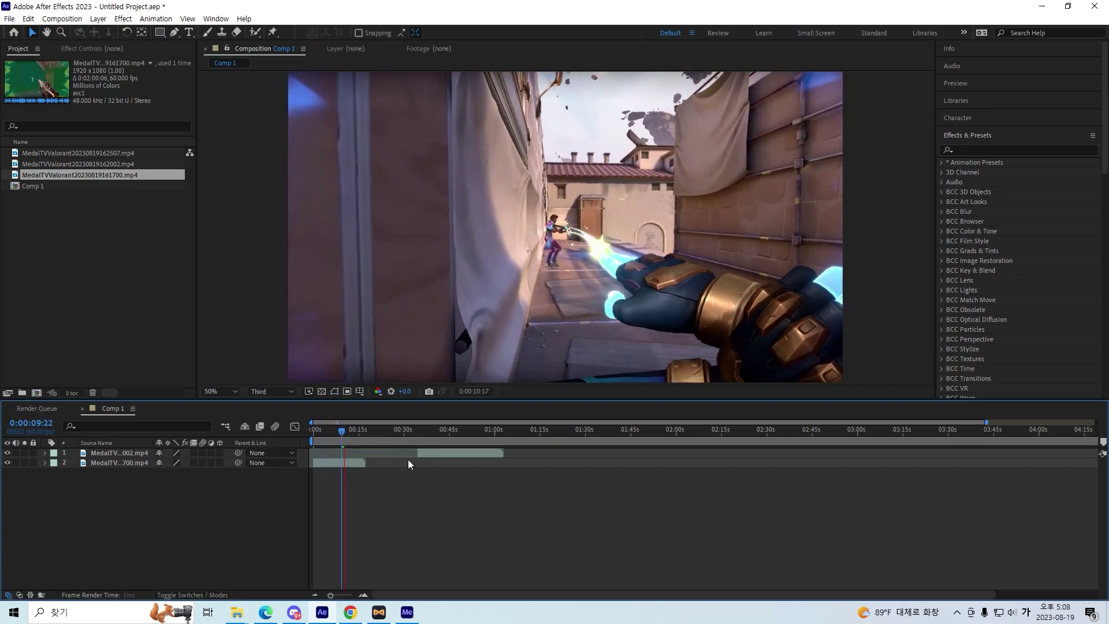
{"action": "left_click_drag", "start_coordinate": [349, 435], "coordinate": [407, 435]}
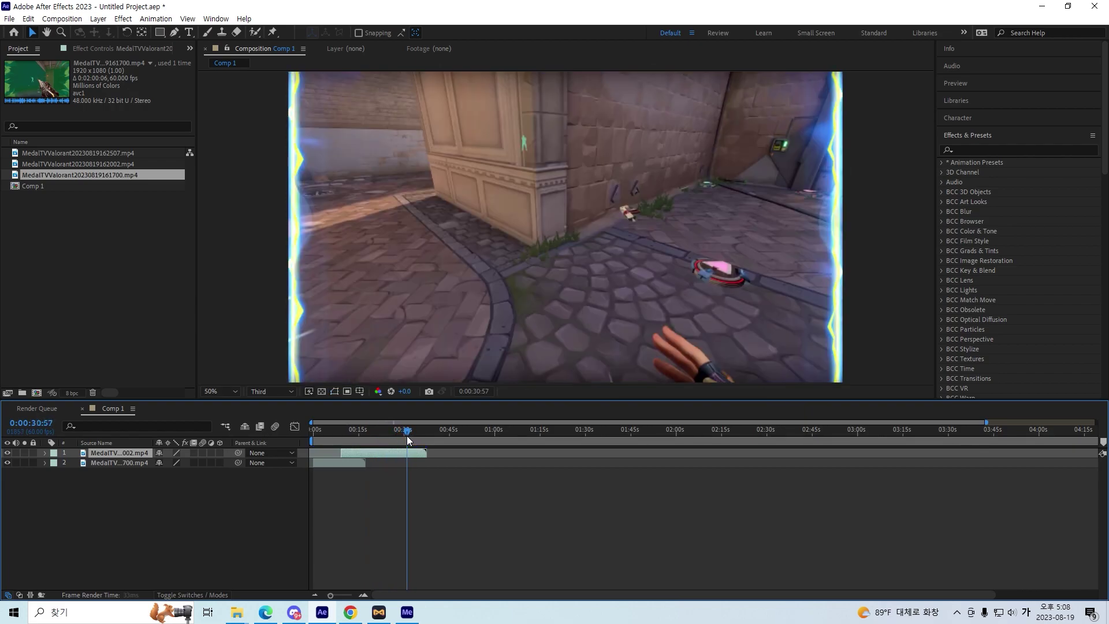
{"action": "key", "text": "space"}
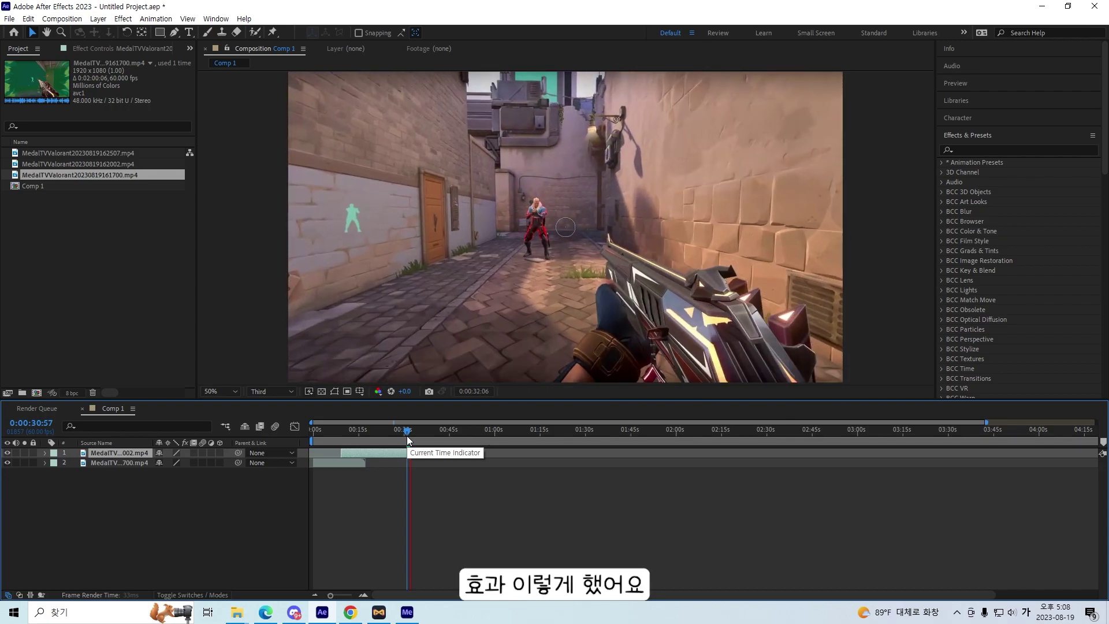
Split the upper clip at 0:00:29:22, on the frame where the whole doorway is in view.
{"action": "left_click", "coordinate": [400, 435]}
{"action": "key", "text": "equal"}
{"action": "key", "text": "equal"}
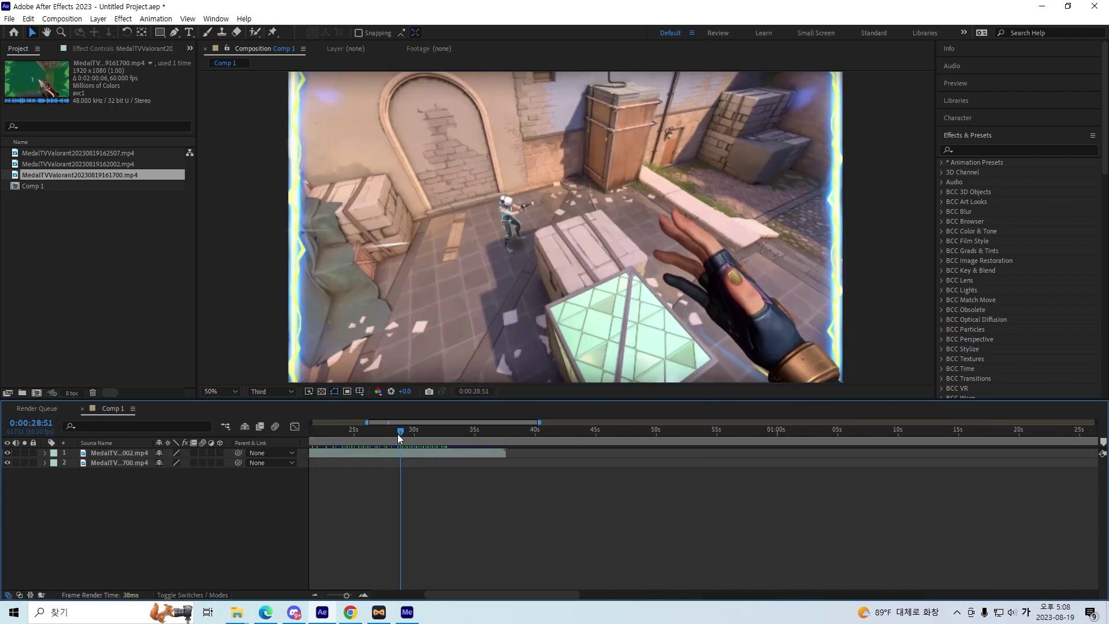
{"action": "left_click_drag", "start_coordinate": [397, 435], "coordinate": [408, 431]}
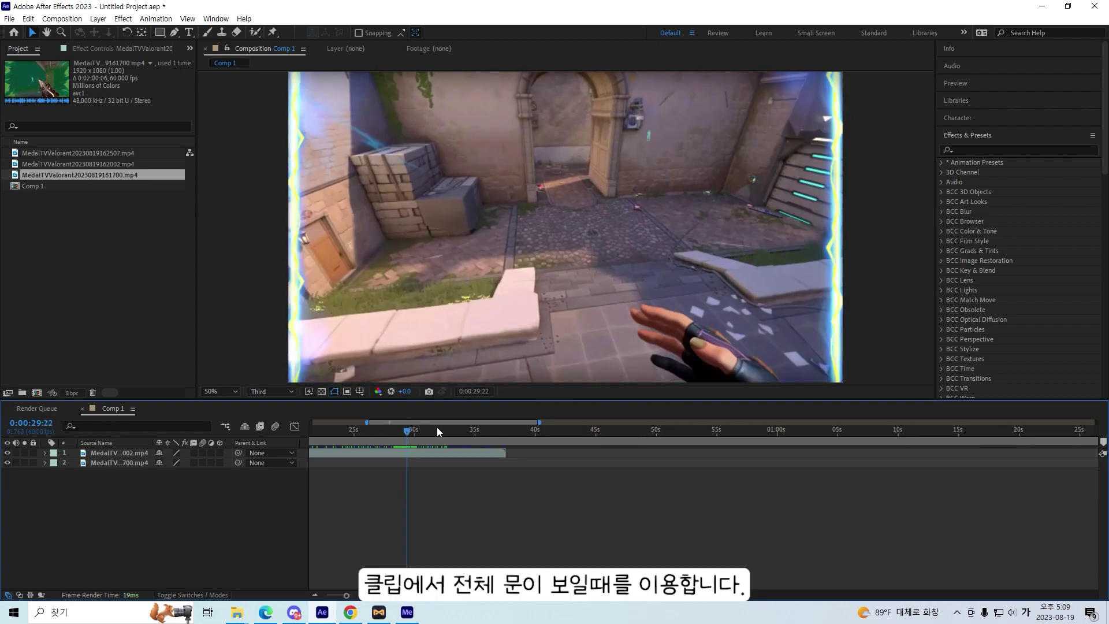
{"action": "left_click", "coordinate": [430, 455]}
{"action": "key", "text": "ctrl+shift+d"}
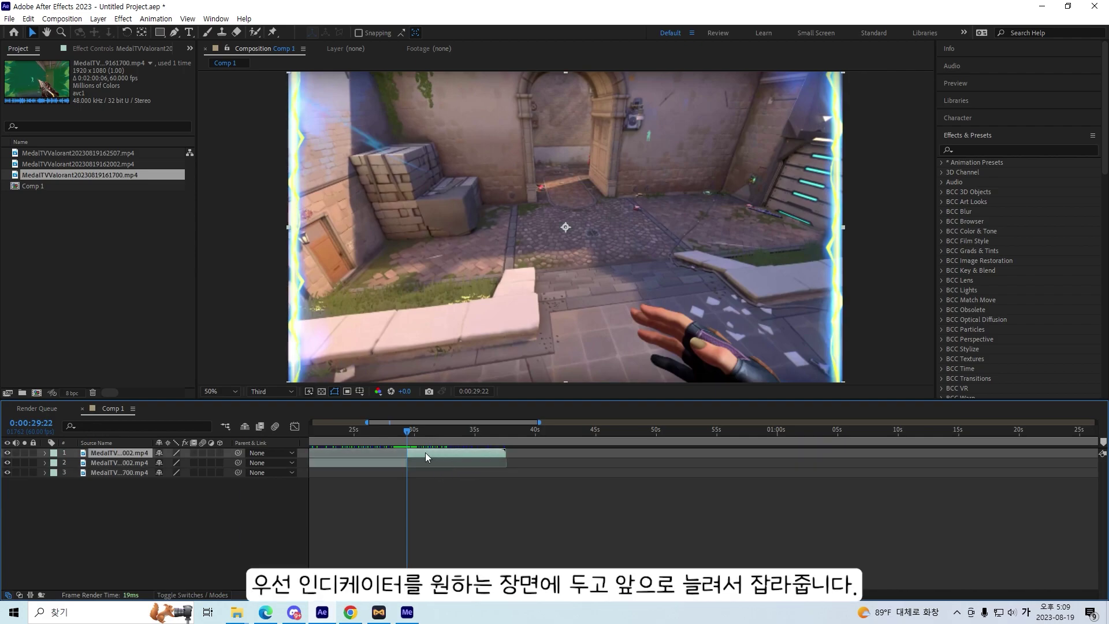
Apply Freeze Frame to the part of the clip before the split.
{"action": "left_click", "coordinate": [391, 463]}
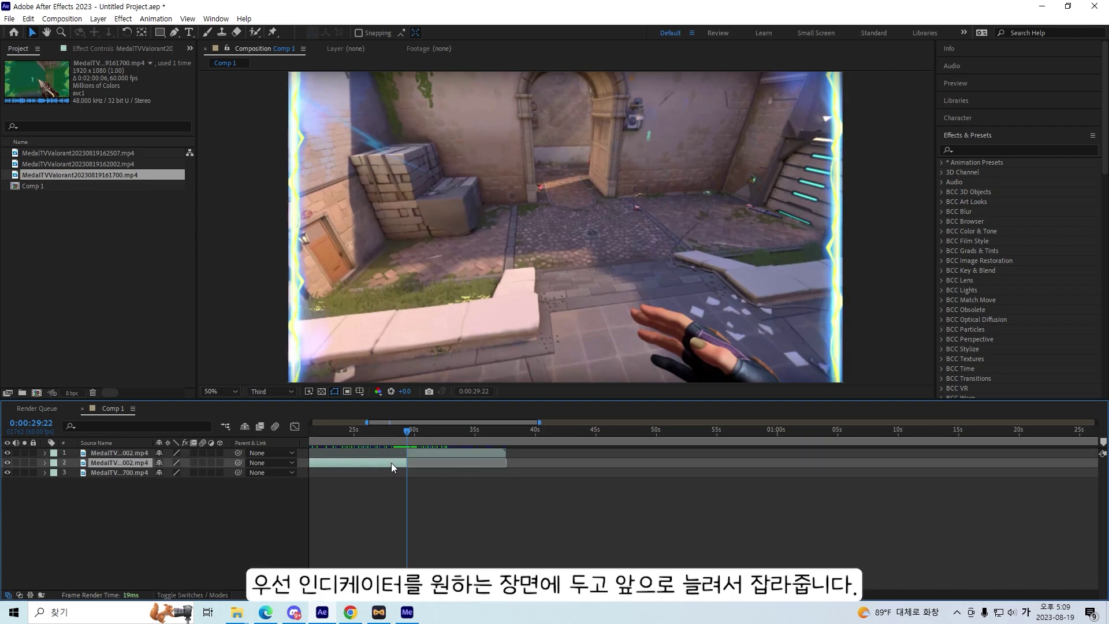
{"action": "right_click", "coordinate": [391, 462]}
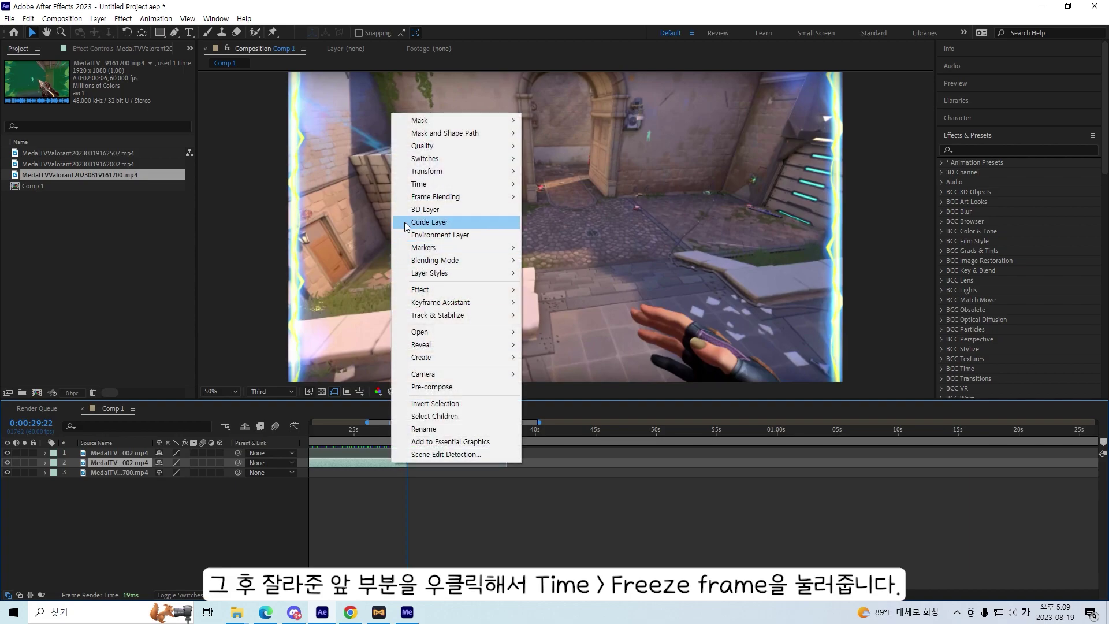
{"action": "mouse_move", "coordinate": [439, 183]}
{"action": "left_click", "coordinate": [566, 222]}
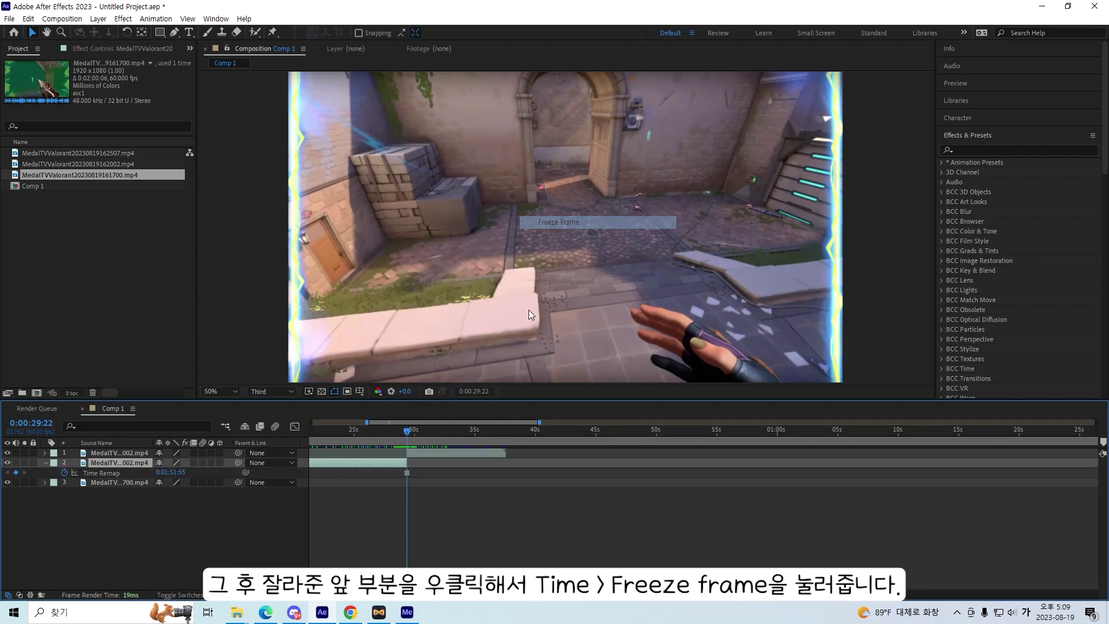
Draw a closed Pen tool mask around the arched doorway on the frozen clip.
{"action": "left_click_drag", "start_coordinate": [407, 430], "coordinate": [647, 467]}
{"action": "left_click", "coordinate": [174, 33]}
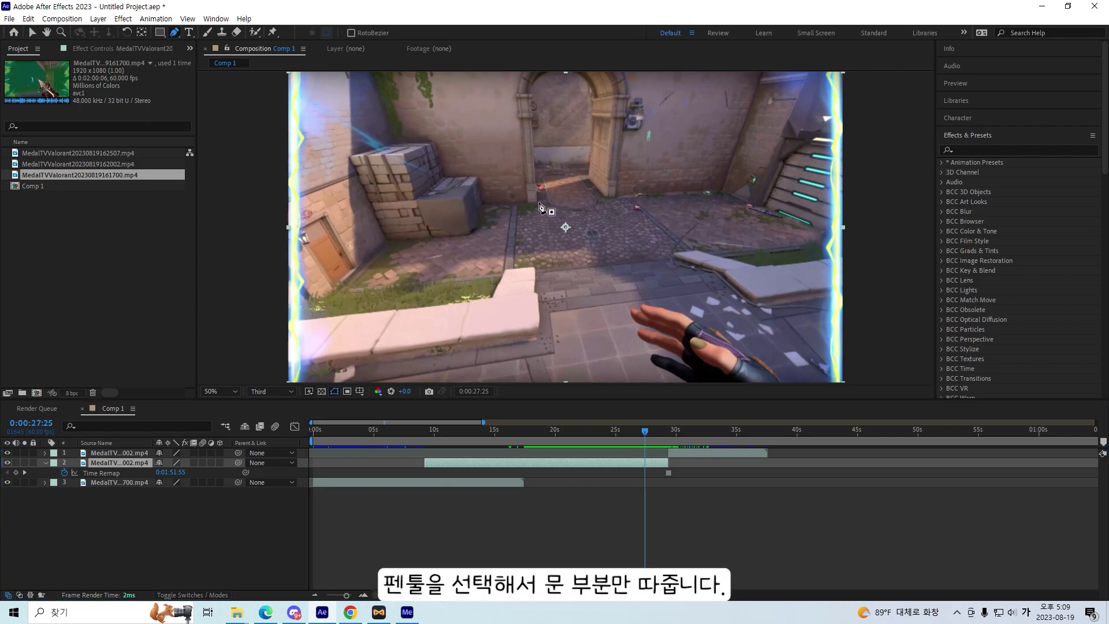
{"action": "left_click", "coordinate": [537, 201]}
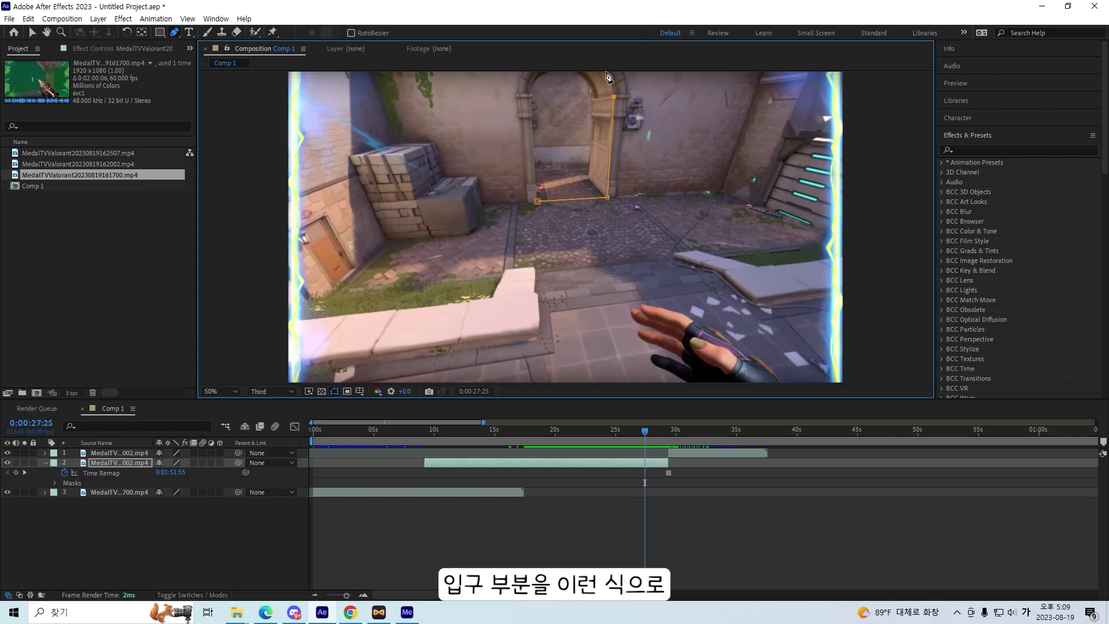
{"action": "left_click_drag", "start_coordinate": [604, 74], "coordinate": [597, 68]}
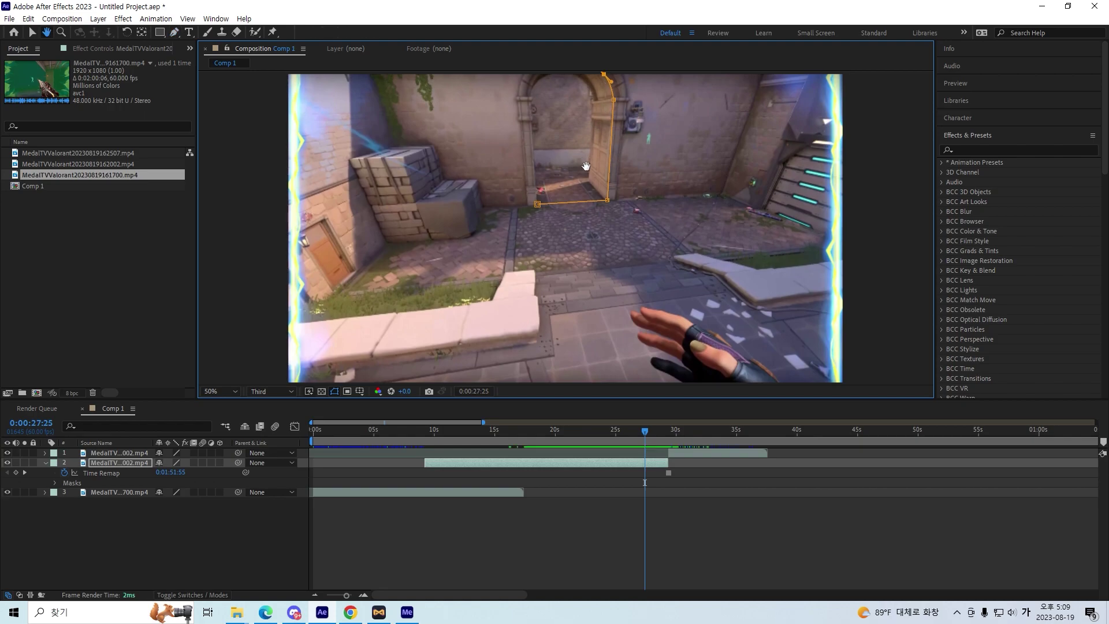
{"action": "left_click_drag", "start_coordinate": [605, 92], "coordinate": [601, 156]}
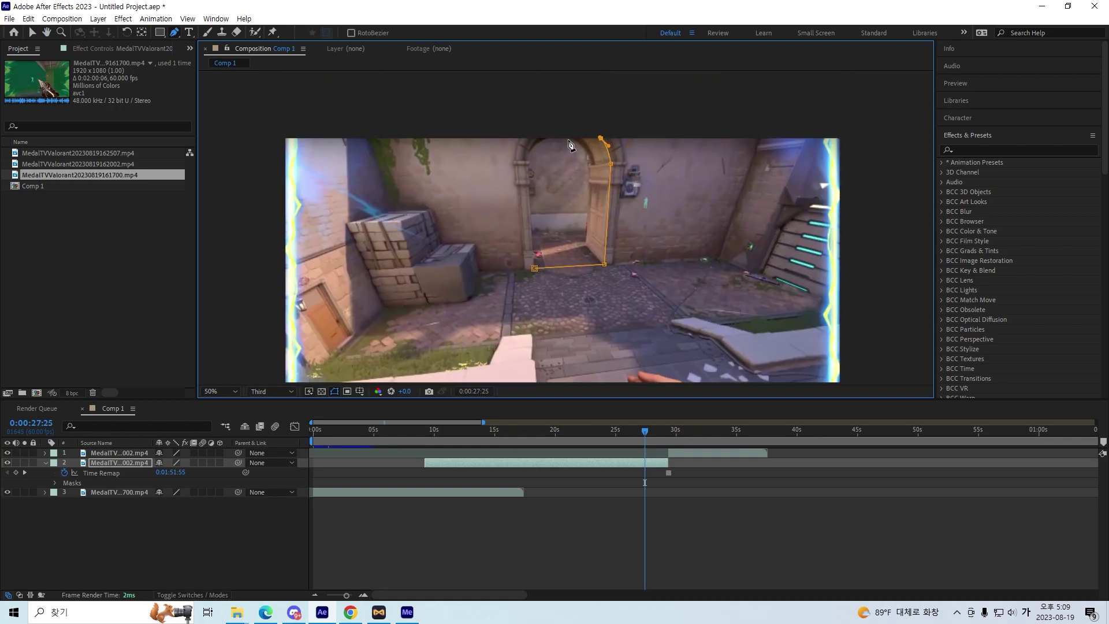
{"action": "left_click_drag", "start_coordinate": [526, 163], "coordinate": [529, 171]}
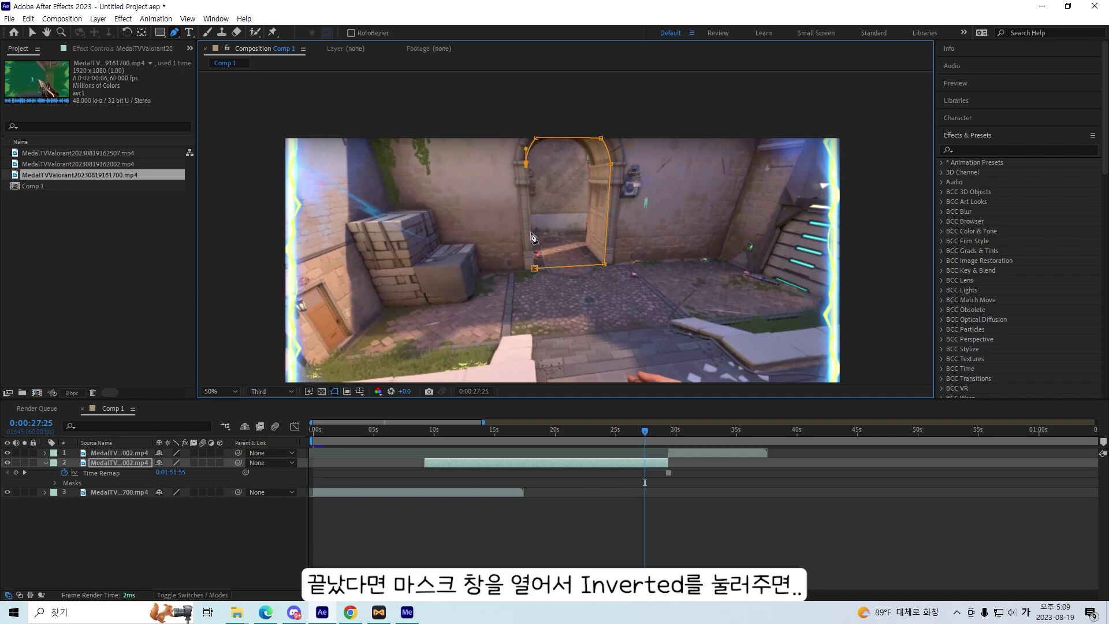
{"action": "left_click", "coordinate": [535, 270]}
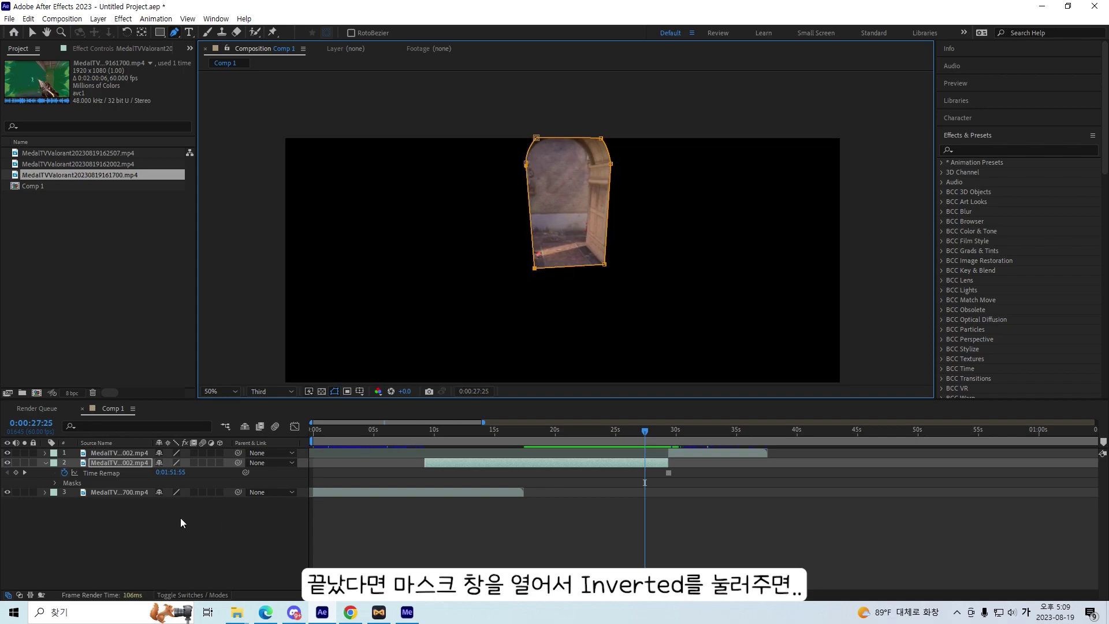
Invert the doorway mask on the frozen clip so that only the doorway is cut out.
{"action": "left_click", "coordinate": [106, 467]}
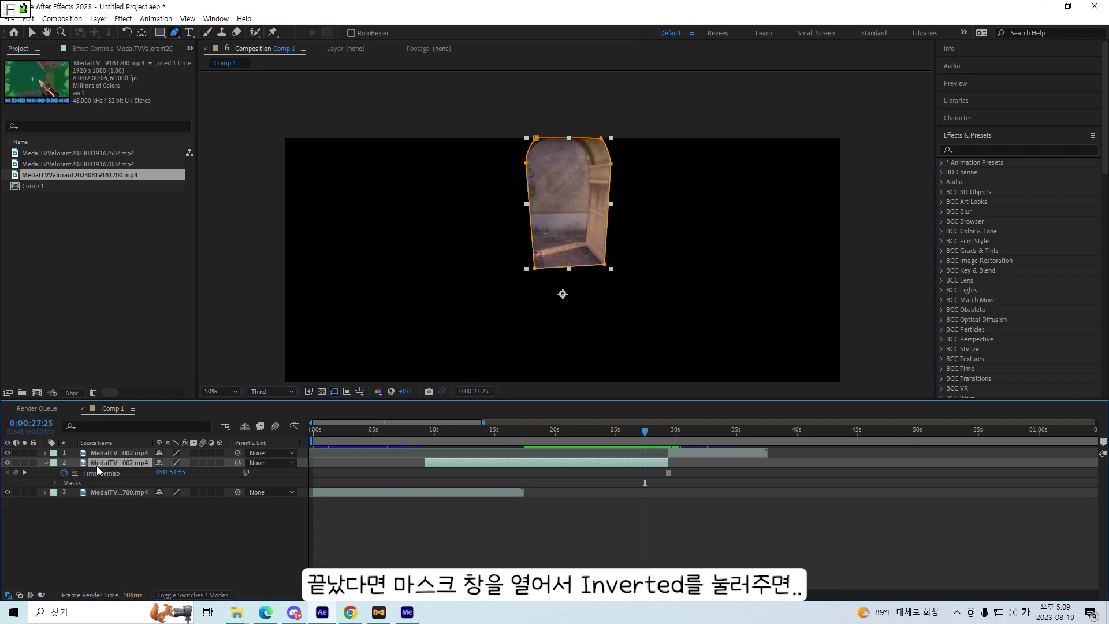
{"action": "key", "text": "m"}
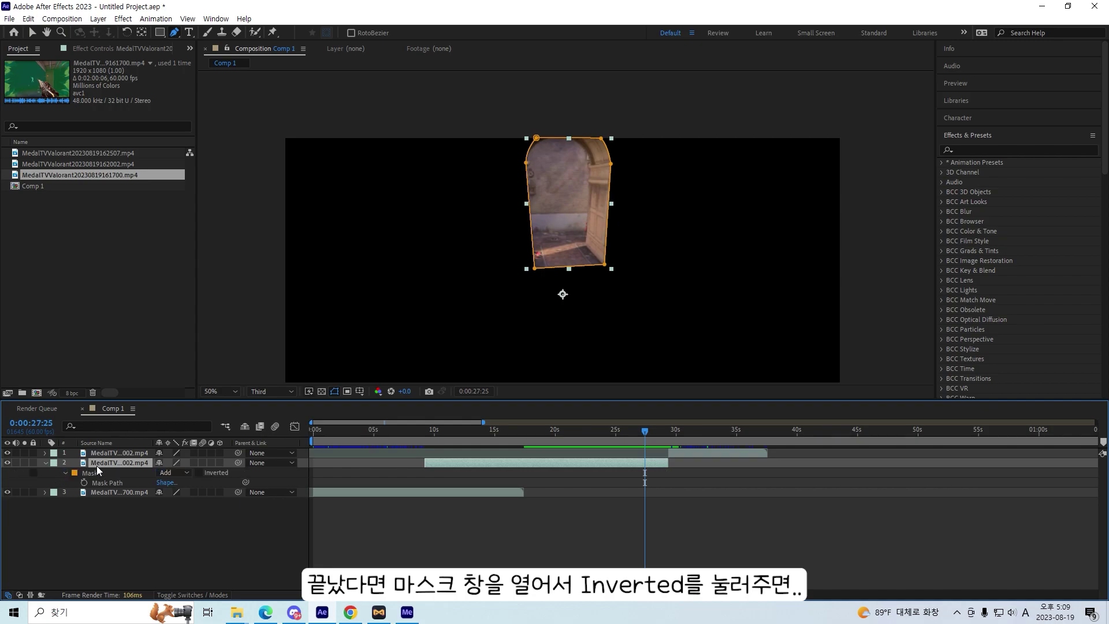
{"action": "left_click", "coordinate": [198, 473]}
{"action": "scroll", "coordinate": [578, 228], "scroll_direction": "down", "scroll_amount": 1}
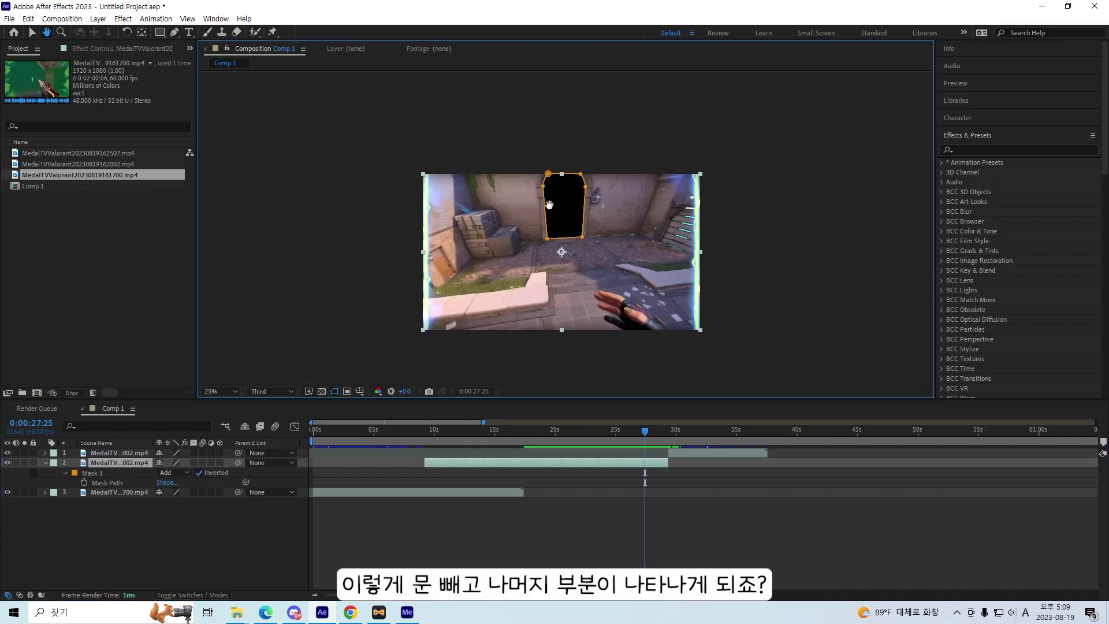
{"action": "left_click_drag", "start_coordinate": [549, 204], "coordinate": [544, 170]}
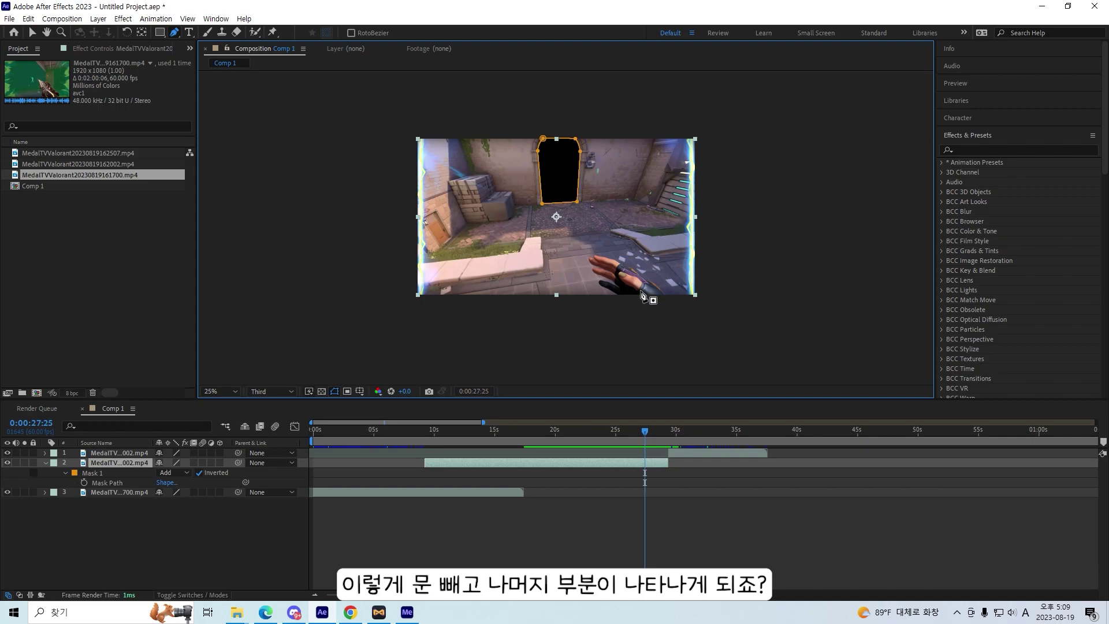
Shift the frozen clip earlier so that it ends at 0:00:11:42 above the base clip.
{"action": "left_click", "coordinate": [32, 32]}
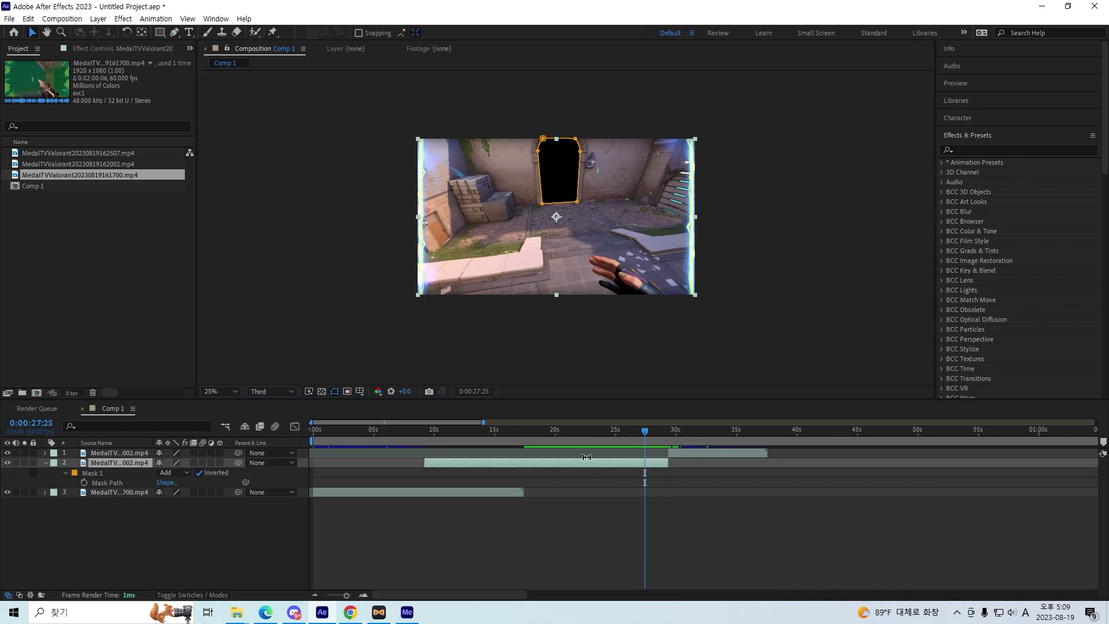
{"action": "left_click_drag", "start_coordinate": [595, 466], "coordinate": [402, 465]}
{"action": "left_click", "coordinate": [497, 436]}
{"action": "left_click_drag", "start_coordinate": [498, 442], "coordinate": [439, 463]}
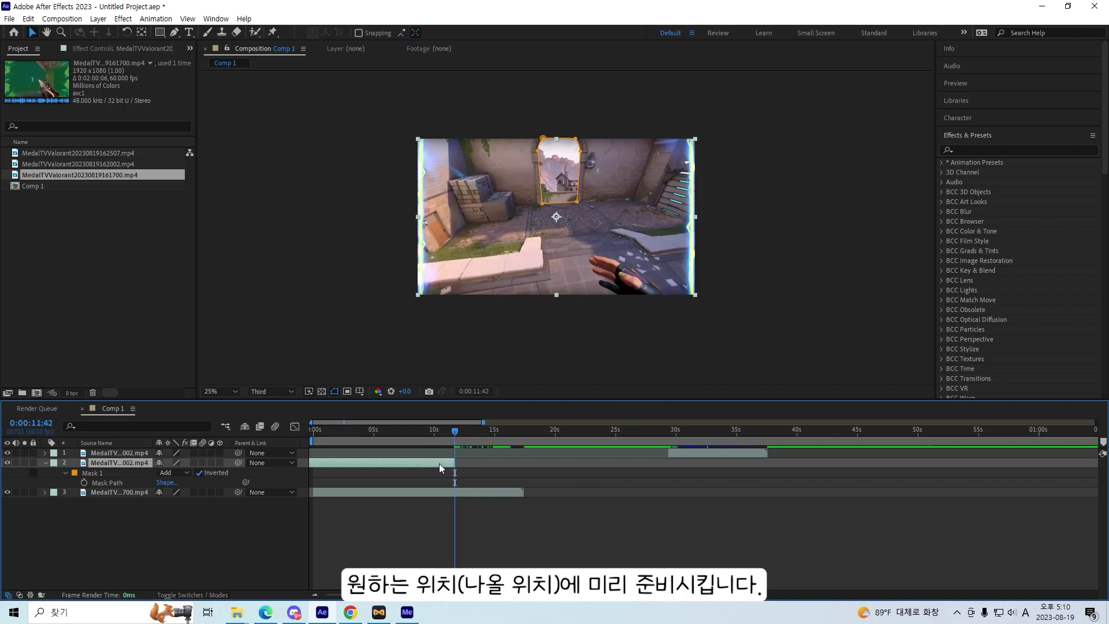
Shorten the frozen clip to its last 50 frames by splitting it at 0:00:10:52 and removing the earlier part.
{"action": "scroll", "coordinate": [448, 459], "scroll_direction": "up", "scroll_amount": 5}
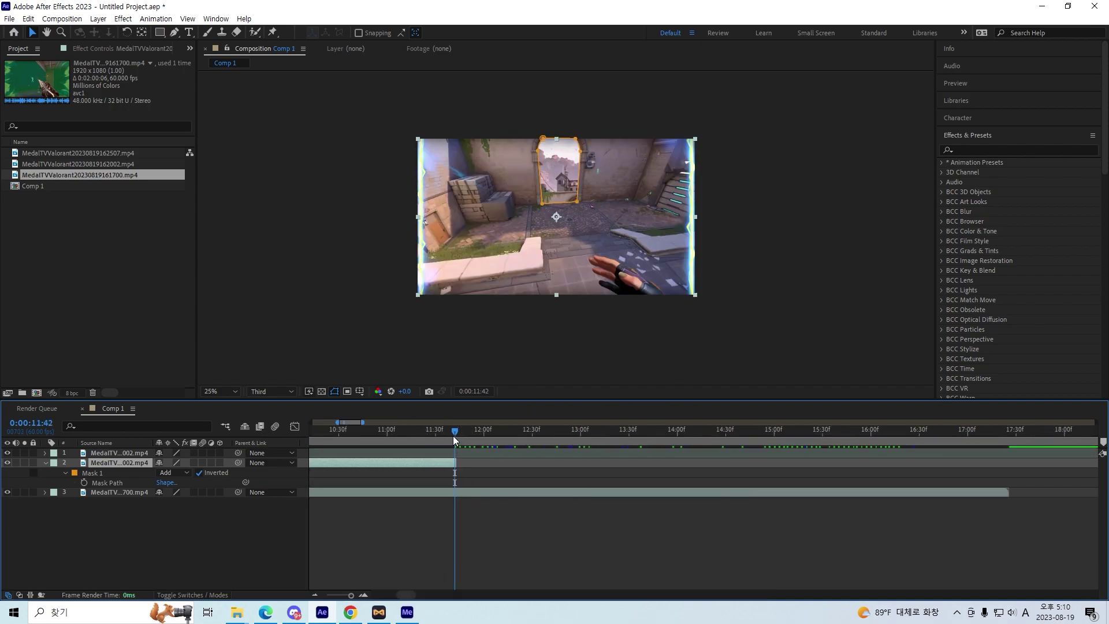
{"action": "key", "text": "shift+Page_Up"}
{"action": "key", "text": "shift+Page_Up"}
{"action": "key", "text": "shift+Page_Up"}
{"action": "key", "text": "shift+Page_Up"}
{"action": "key", "text": "shift+Page_Up"}
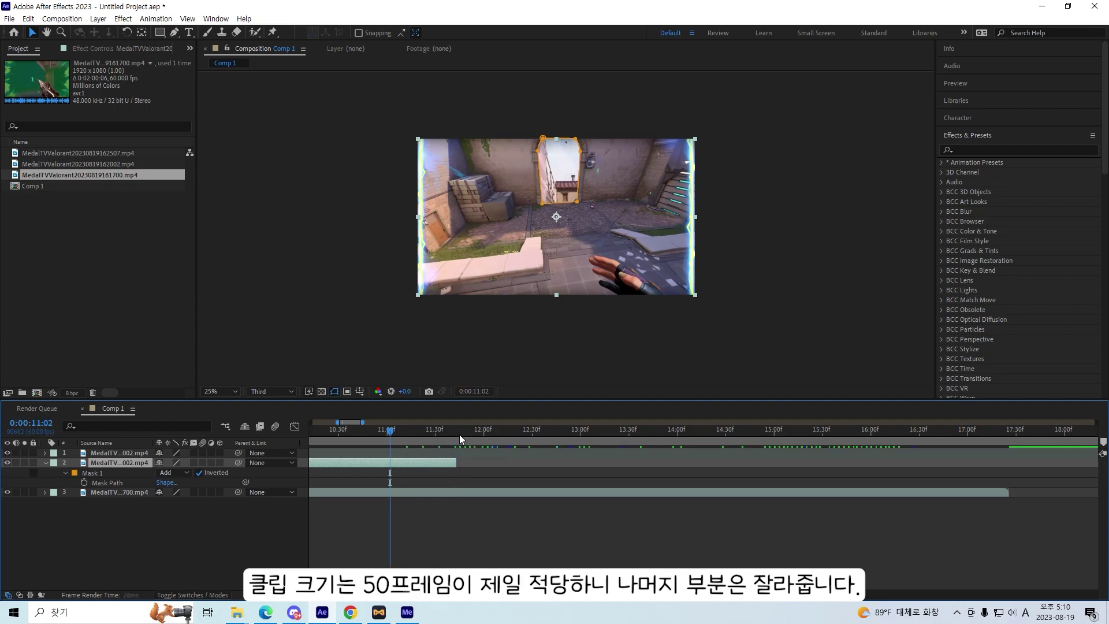
{"action": "key", "text": "m"}
{"action": "key", "text": "alt+bracketleft"}
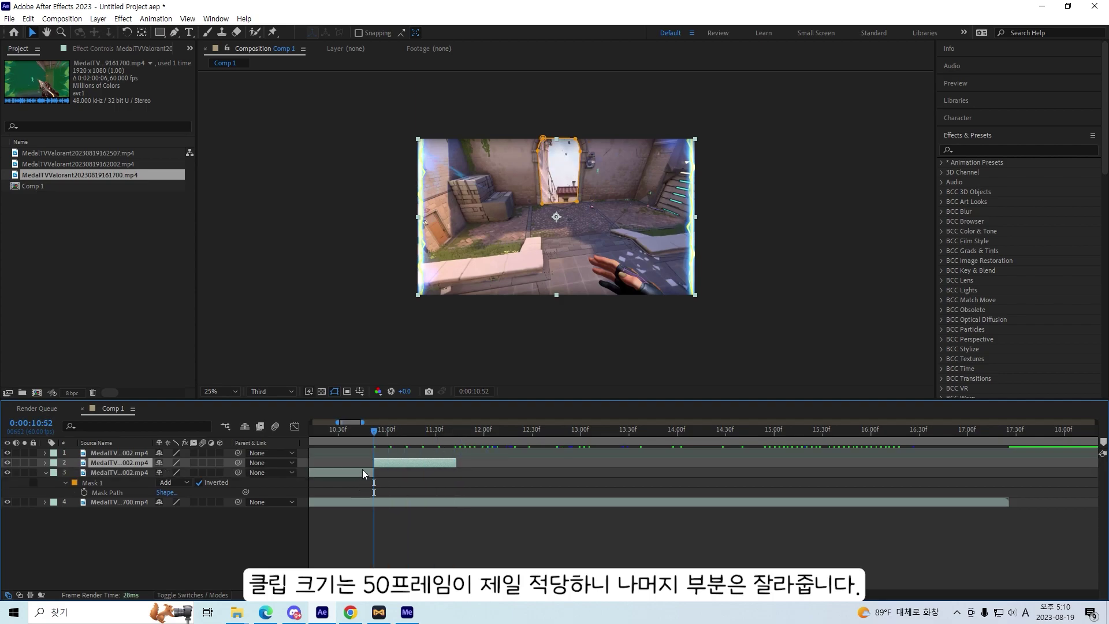
{"action": "left_click", "coordinate": [363, 468]}
Shift the second half of the split clip to start right where the frozen clip ends.
{"action": "scroll", "coordinate": [485, 464], "scroll_direction": "up", "scroll_amount": 3}
{"action": "scroll", "coordinate": [495, 462], "scroll_direction": "down", "scroll_amount": 5}
{"action": "left_click_drag", "start_coordinate": [825, 454], "coordinate": [565, 438]}
Split the base clip at the end of the frozen clip and delete its remaining part.
{"action": "scroll", "coordinate": [388, 443], "scroll_direction": "up", "scroll_amount": 4}
{"action": "left_click", "coordinate": [666, 471]}
{"action": "key", "text": "ctrl+shift+d"}
{"action": "key", "text": "Delete"}
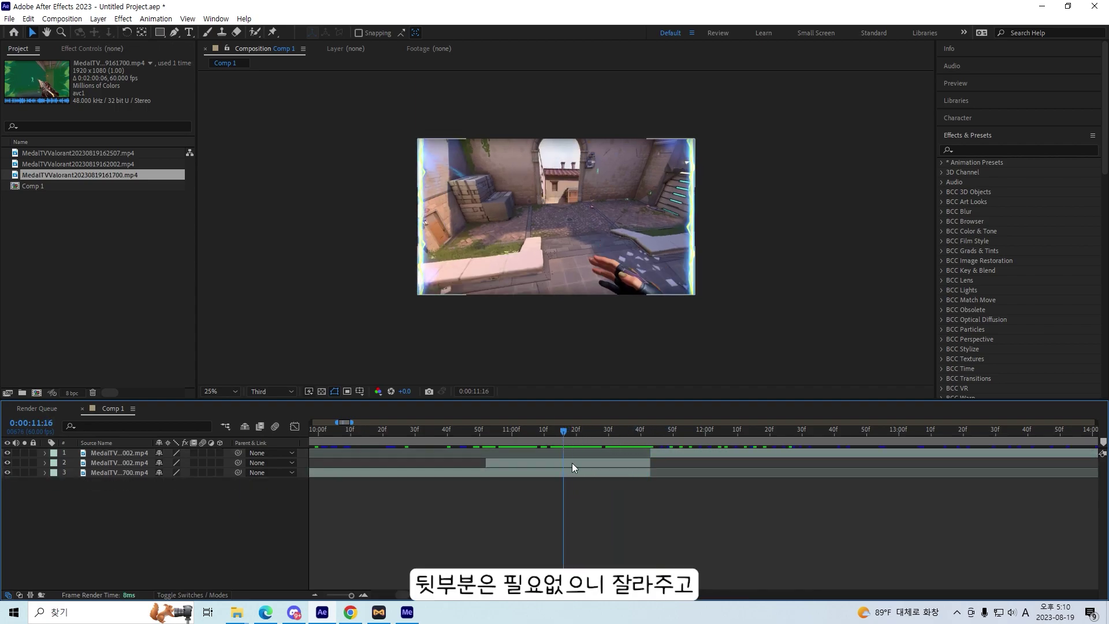
{"action": "left_click", "coordinate": [570, 463]}
{"action": "scroll", "coordinate": [568, 279], "scroll_direction": "up", "scroll_amount": 2}
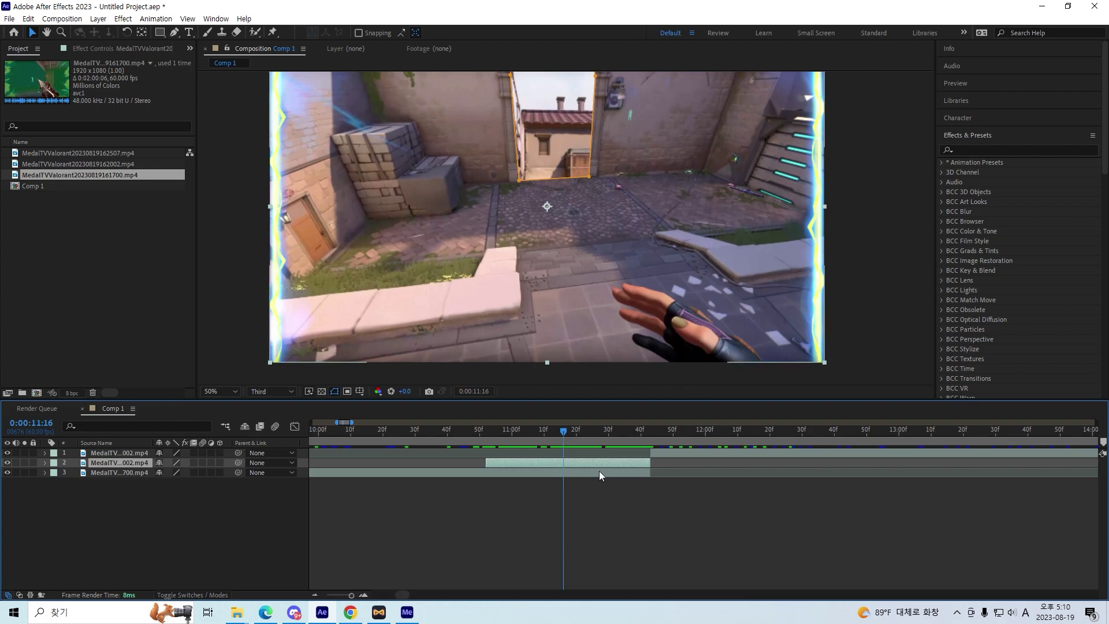
{"action": "key", "text": "s"}
{"action": "key", "text": "s"}
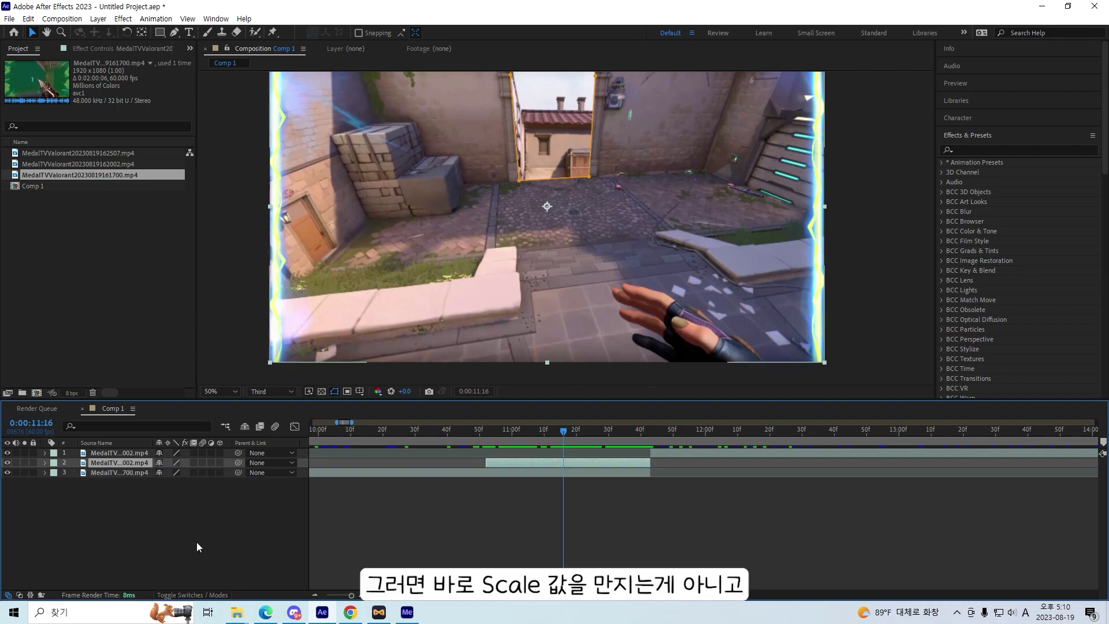
Add a null object and place it directly above the frozen clip in the layer order.
{"action": "left_click", "coordinate": [259, 522]}
{"action": "right_click", "coordinate": [182, 498]}
{"action": "mouse_move", "coordinate": [216, 376]}
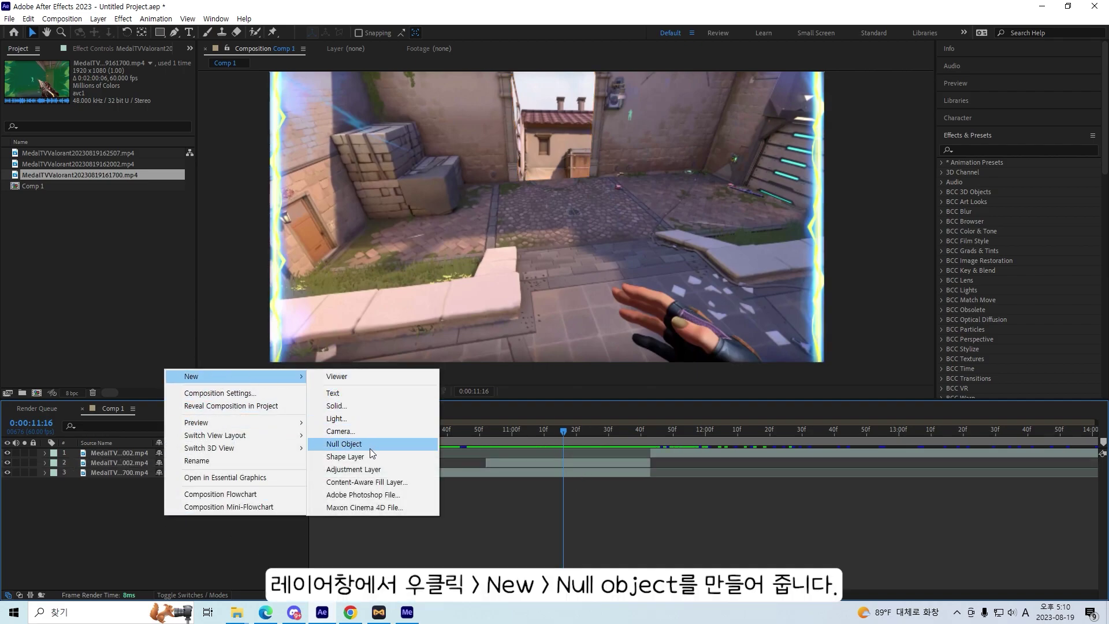
{"action": "left_click", "coordinate": [370, 446]}
{"action": "left_click_drag", "start_coordinate": [150, 457], "coordinate": [134, 467]}
Trim the null object to the same time span as the frozen clip and delete the leftover pieces.
{"action": "left_click_drag", "start_coordinate": [563, 430], "coordinate": [656, 439]}
{"action": "key", "text": "ctrl+shift+d"}
{"action": "left_click", "coordinate": [477, 473]}
{"action": "key", "text": "Delete"}
{"action": "key", "text": "alt+]"}
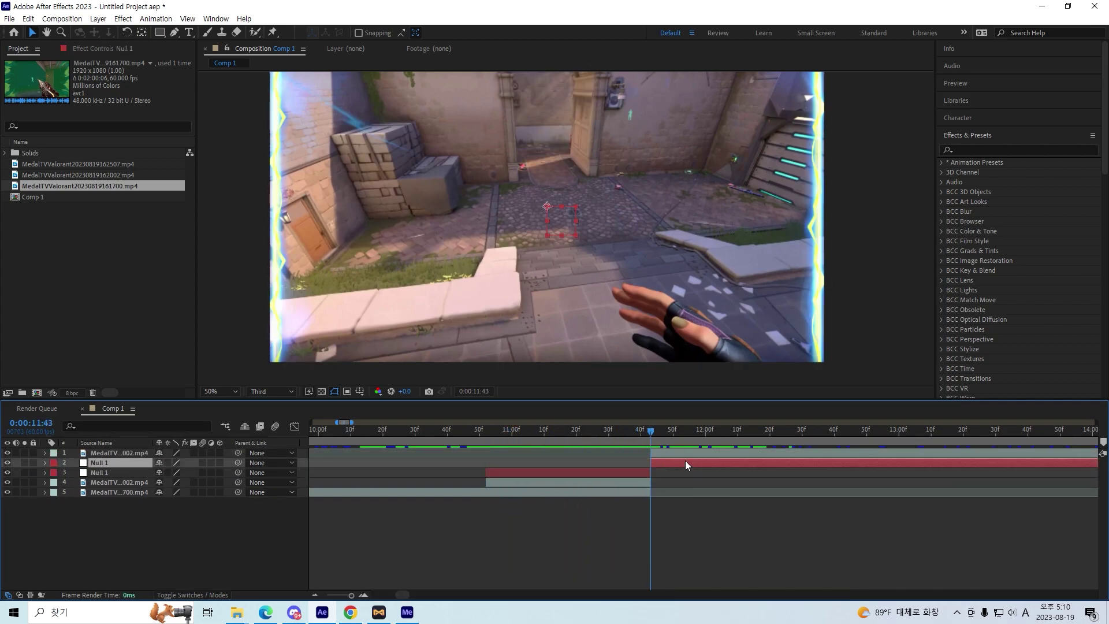
{"action": "left_click", "coordinate": [670, 473]}
Move the null object to the centre of the doorway and parent the frozen clip to it.
{"action": "left_click_drag", "start_coordinate": [630, 433], "coordinate": [609, 459]}
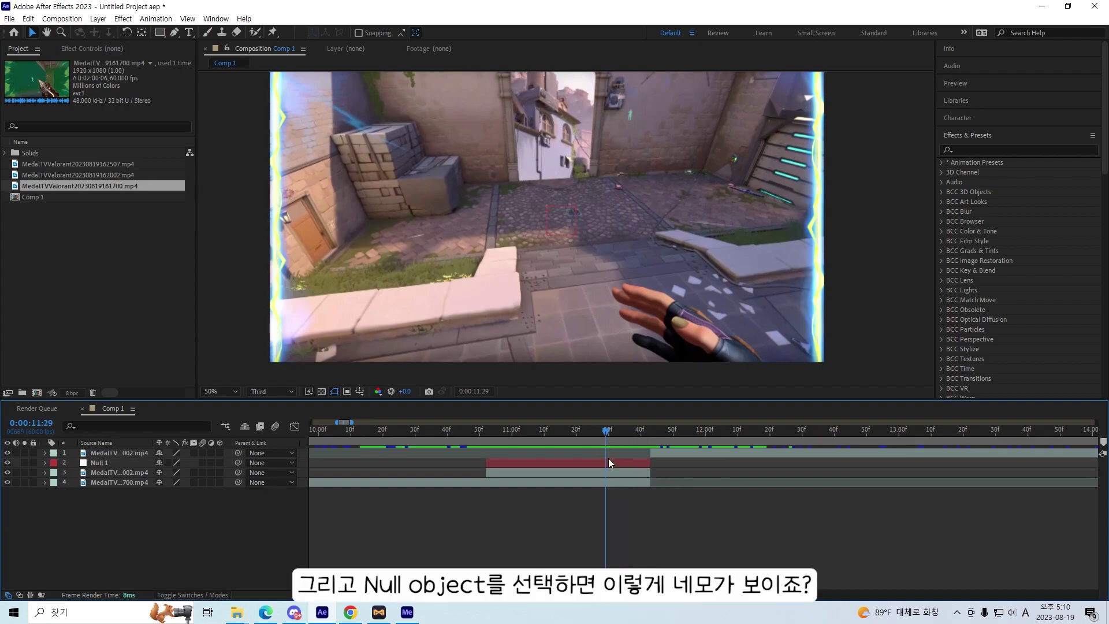
{"action": "left_click", "coordinate": [608, 461]}
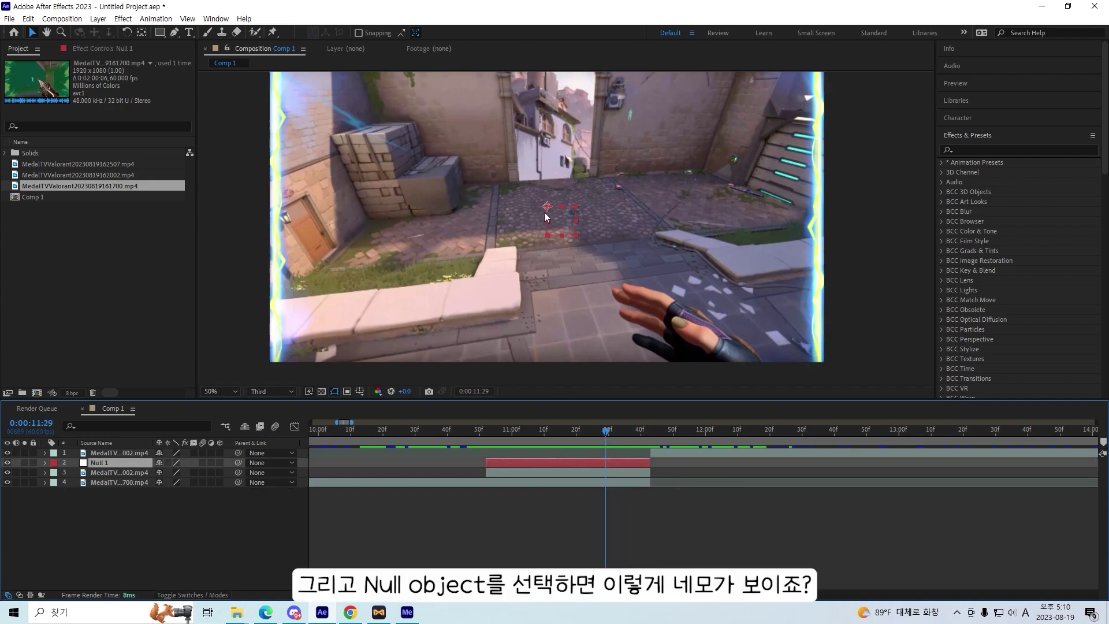
{"action": "left_click_drag", "start_coordinate": [548, 214], "coordinate": [553, 125]}
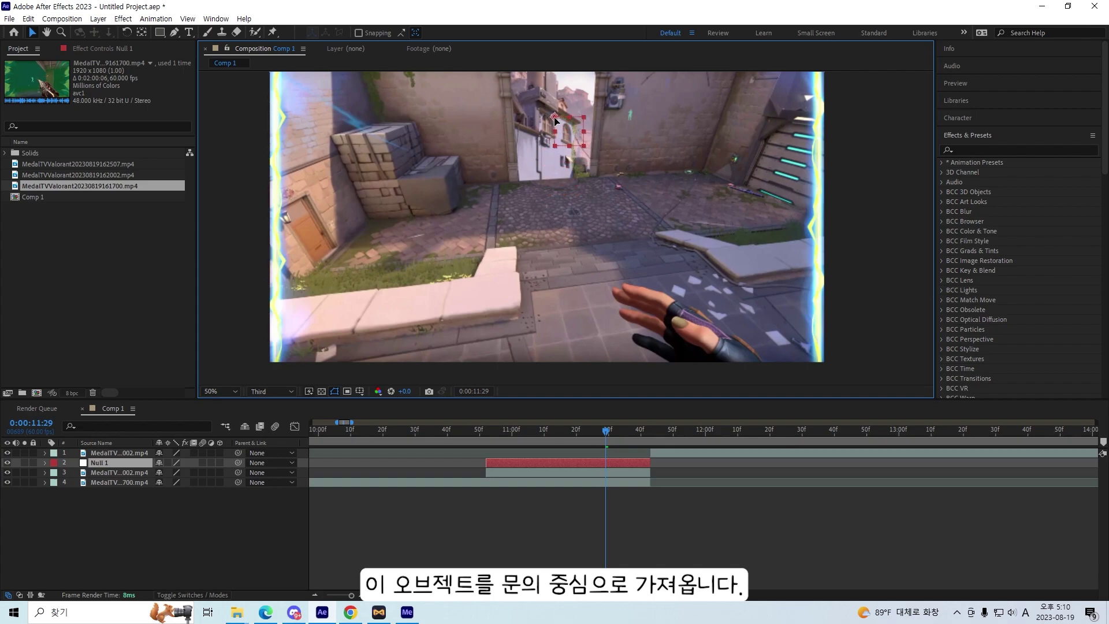
{"action": "left_click", "coordinate": [612, 471]}
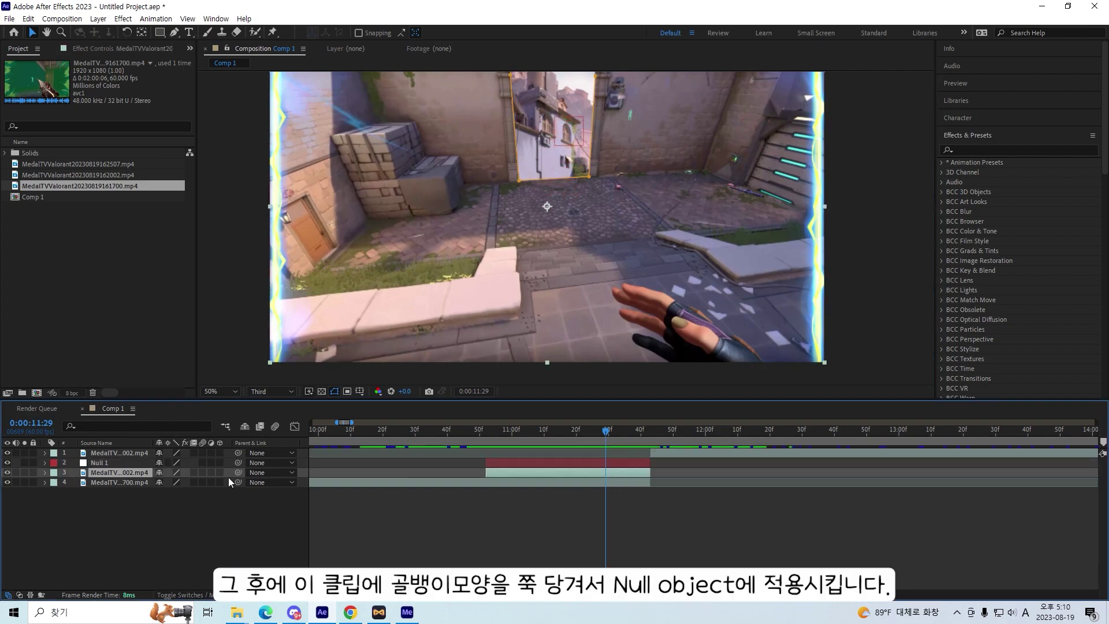
{"action": "left_click_drag", "start_coordinate": [161, 478], "coordinate": [106, 462]}
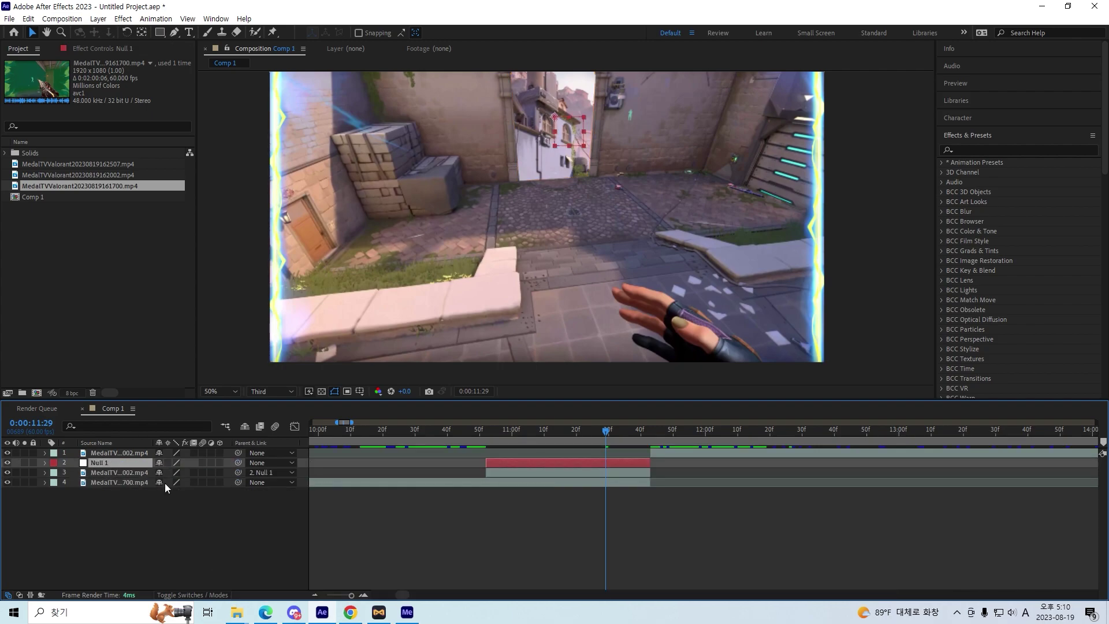
Keyframe the null object's scale at 800% at 0:00:10:52 and 100% at its end, 0:00:11:43.
{"action": "key", "text": "s"}
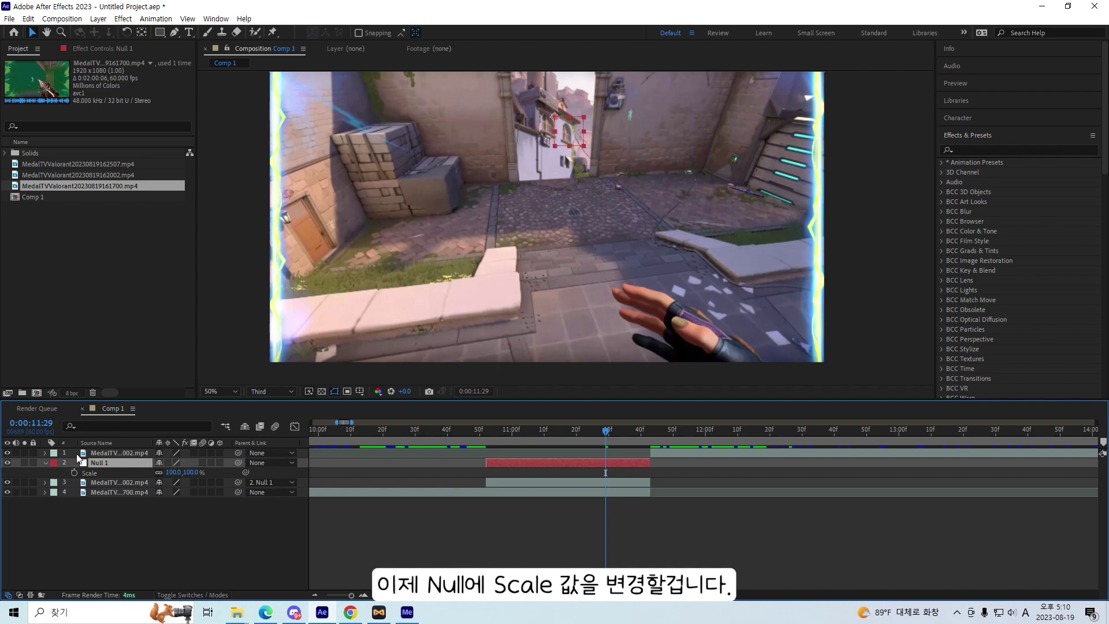
{"action": "left_click_drag", "start_coordinate": [605, 431], "coordinate": [654, 438]}
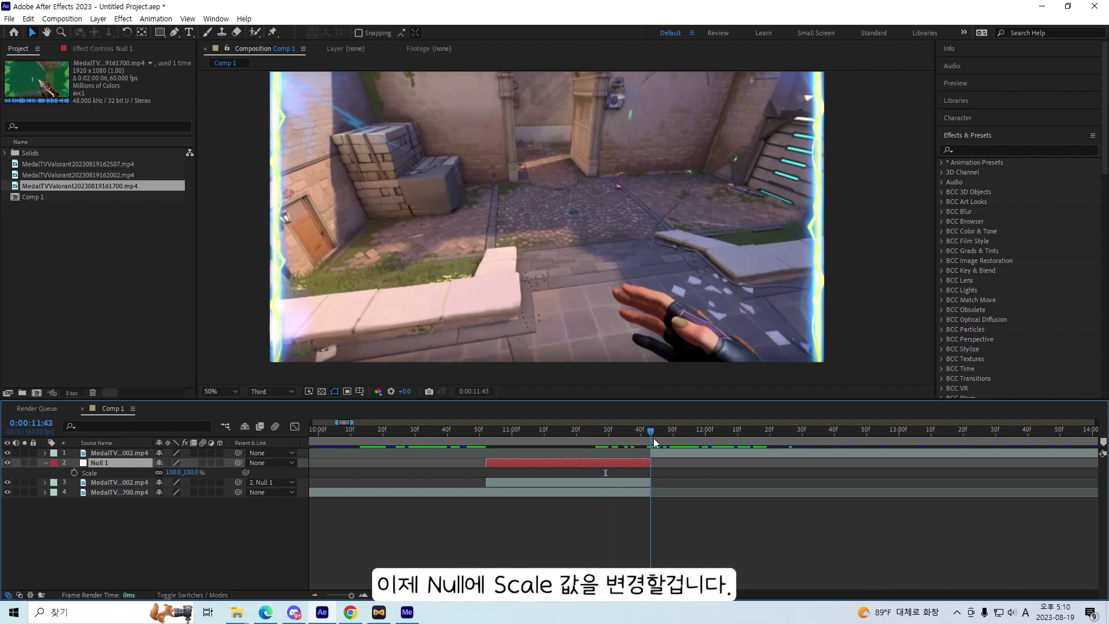
{"action": "left_click", "coordinate": [74, 472]}
{"action": "left_click", "coordinate": [487, 434]}
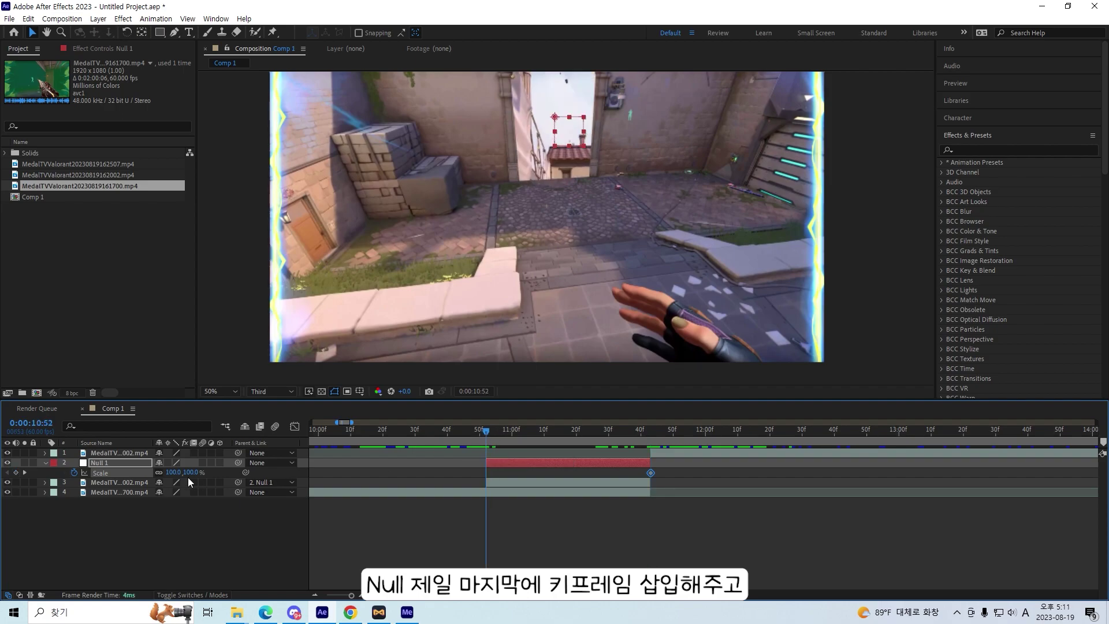
{"action": "left_click_drag", "start_coordinate": [190, 473], "coordinate": [641, 523]}
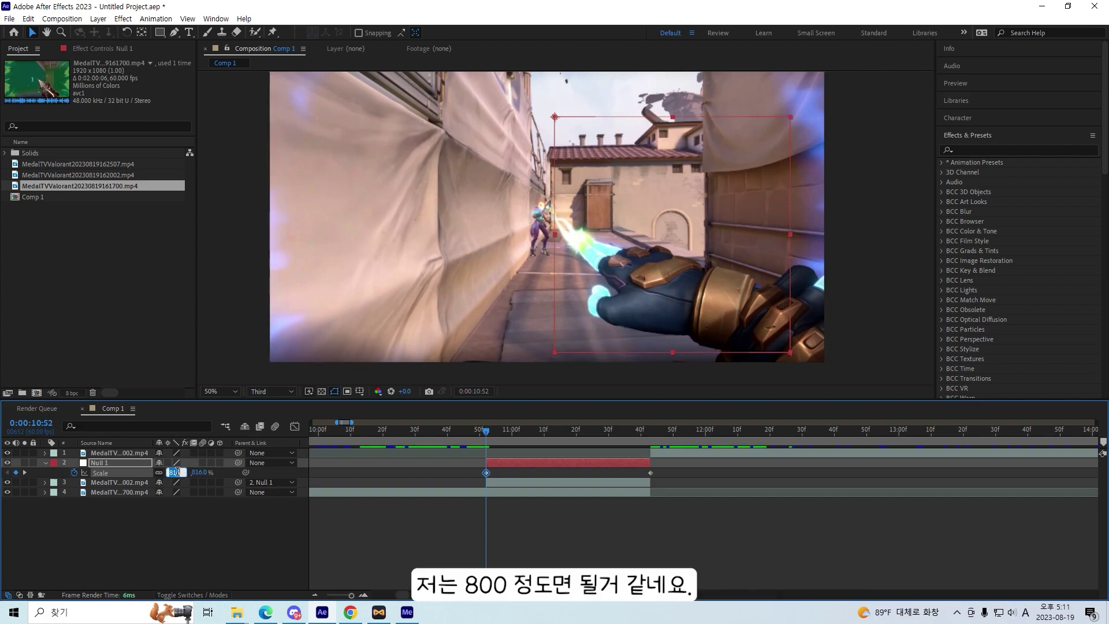
{"action": "type", "text": "0"}
{"action": "key", "text": "Return"}
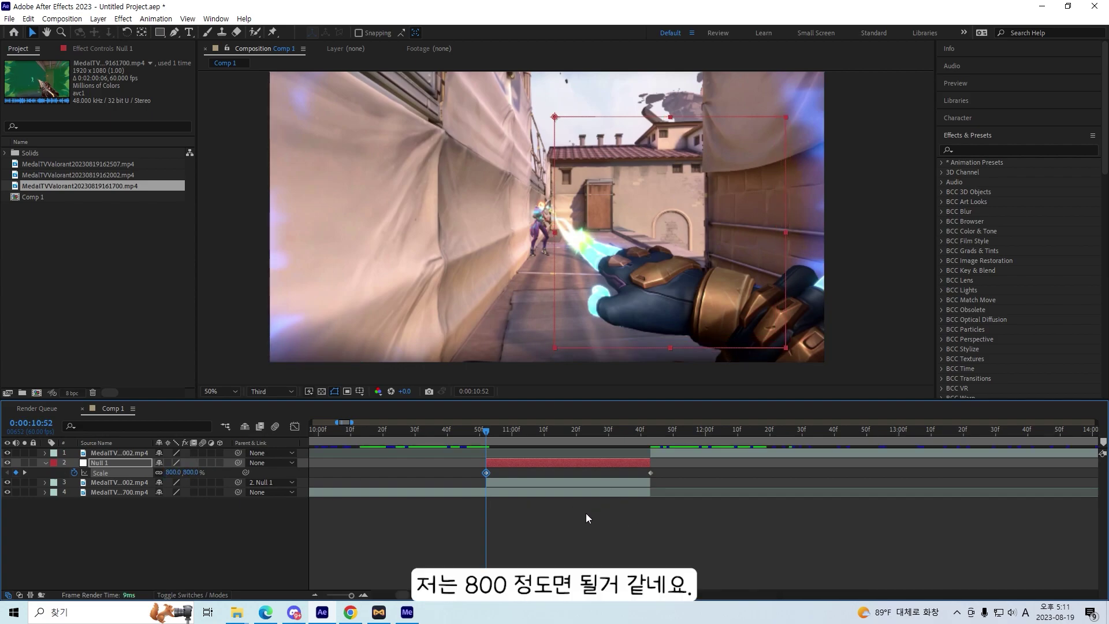
Fit the composition preview to its viewing area and apply Easy Ease to both scale keyframes of the null object.
{"action": "left_click", "coordinate": [232, 393]}
{"action": "left_click", "coordinate": [231, 190]}
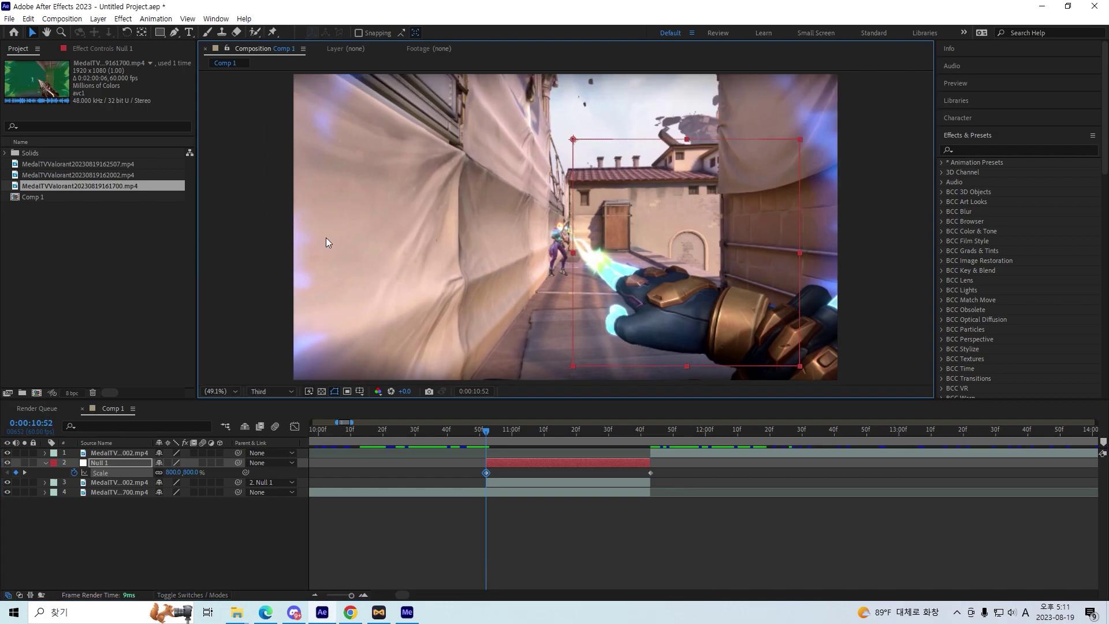
{"action": "left_click", "coordinate": [508, 461]}
{"action": "left_click", "coordinate": [488, 471]}
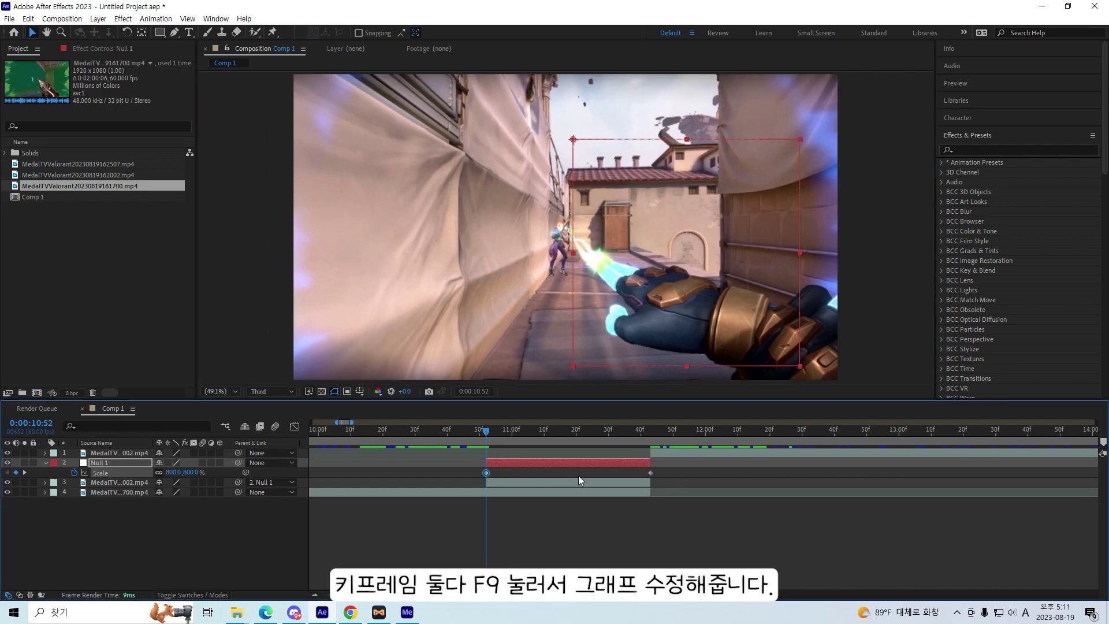
{"action": "left_click", "coordinate": [651, 472]}
{"action": "key", "text": "F9"}
Reshape the null's scale curve in the graph editor so it drops steeply at the start and levels off towards the end.
{"action": "left_click", "coordinate": [294, 426]}
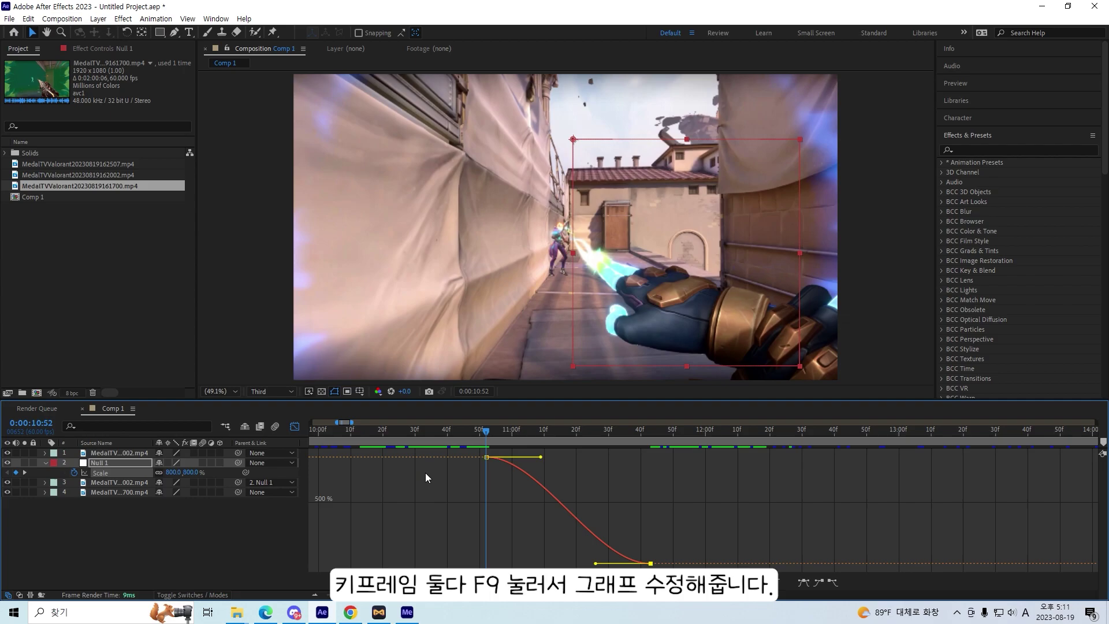
{"action": "left_click_drag", "start_coordinate": [598, 458], "coordinate": [490, 562]}
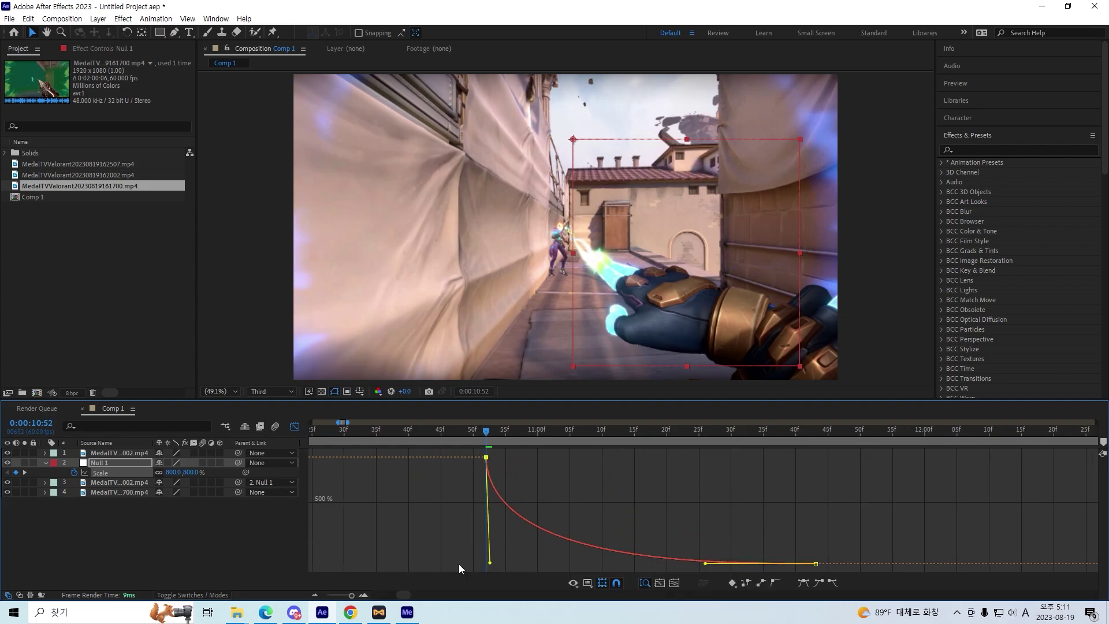
{"action": "left_click", "coordinate": [295, 427]}
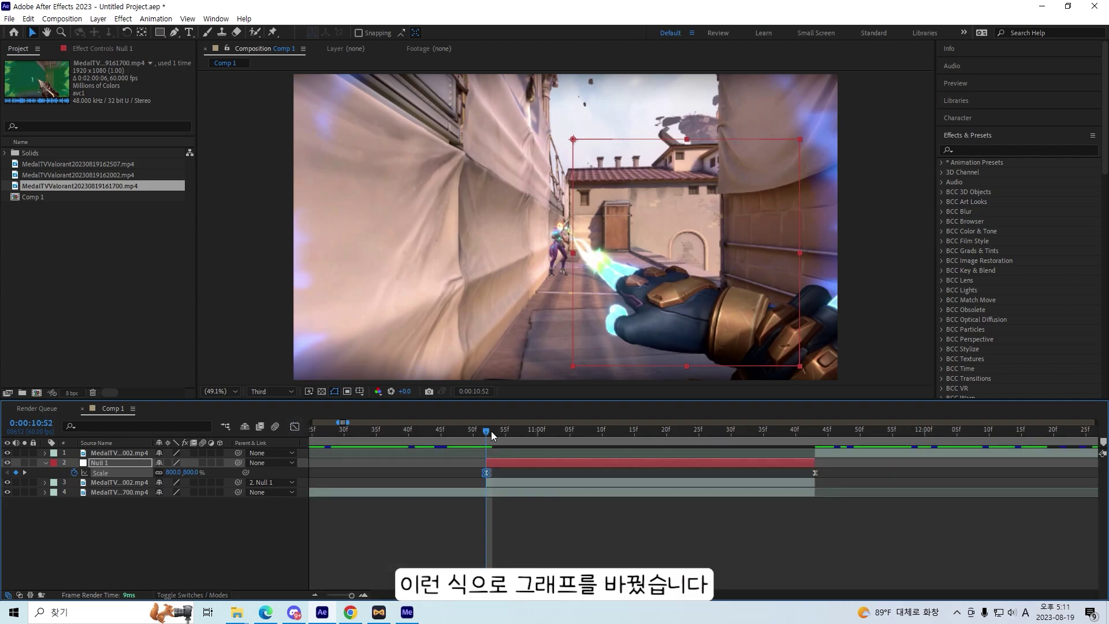
Enable motion blur for the frozen clip and preview the zoom from 0:00:10:47.
{"action": "left_click", "coordinate": [510, 484]}
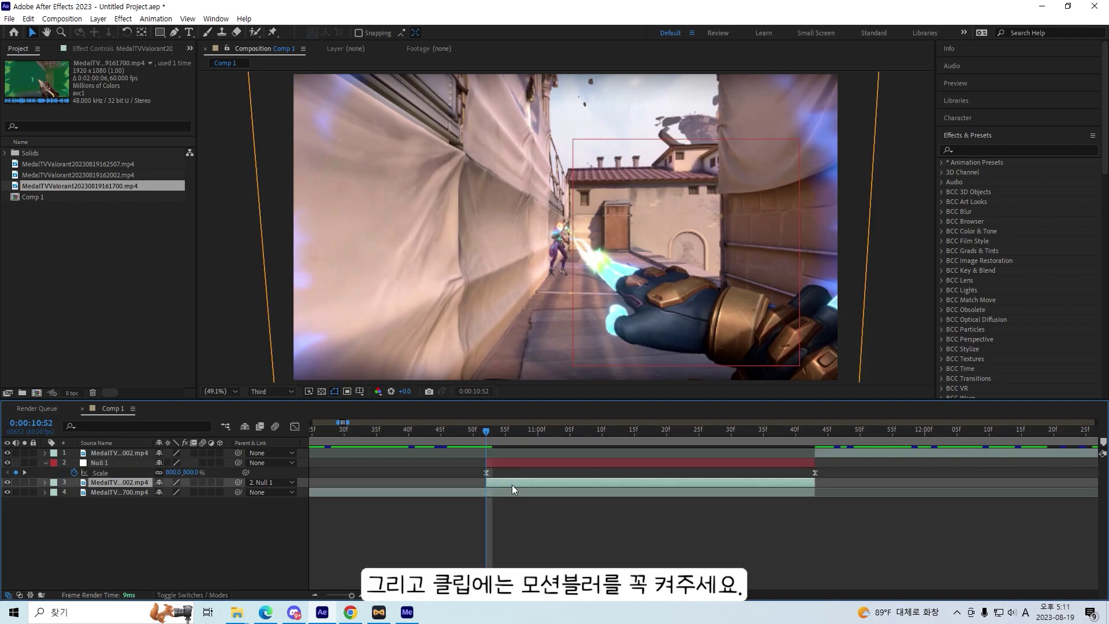
{"action": "left_click", "coordinate": [202, 482]}
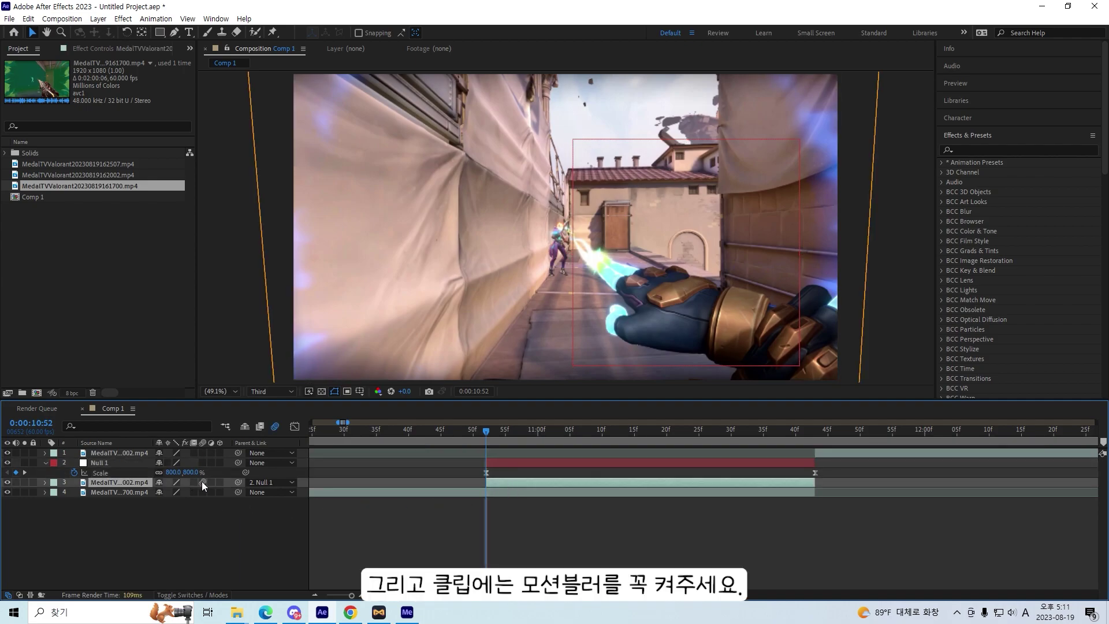
{"action": "left_click_drag", "start_coordinate": [487, 429], "coordinate": [454, 433]}
{"action": "key", "text": "space"}
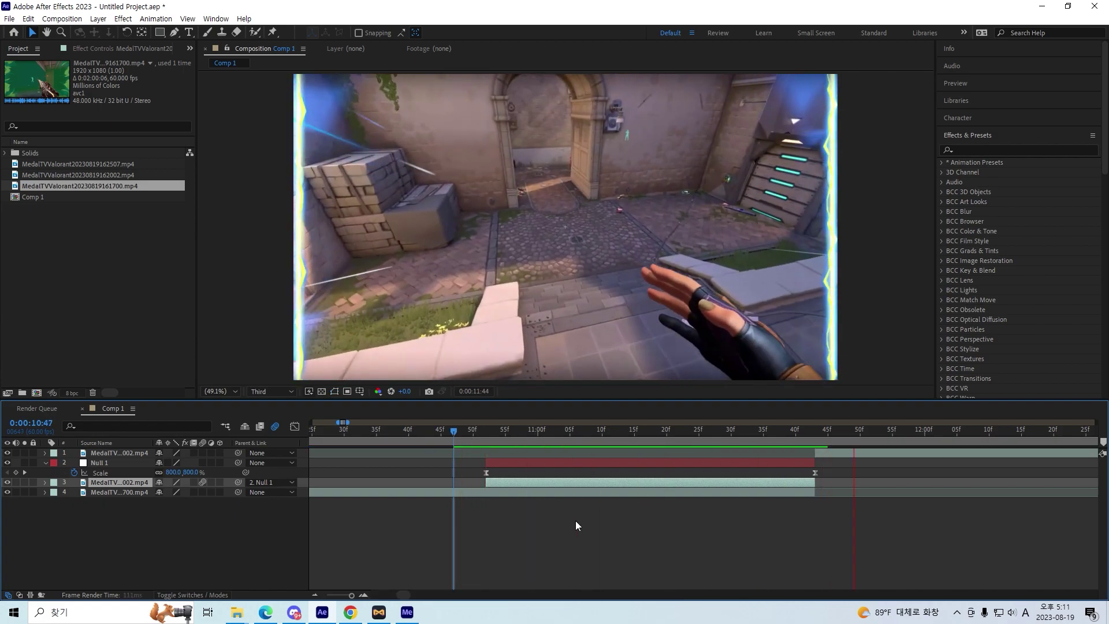
Extend the start of the uppermost clip back to the start of the frozen clip and return to 0:00:11:43.
{"action": "left_click_drag", "start_coordinate": [781, 431], "coordinate": [728, 448]}
{"action": "key", "text": "minus"}
{"action": "left_click", "coordinate": [46, 463]}
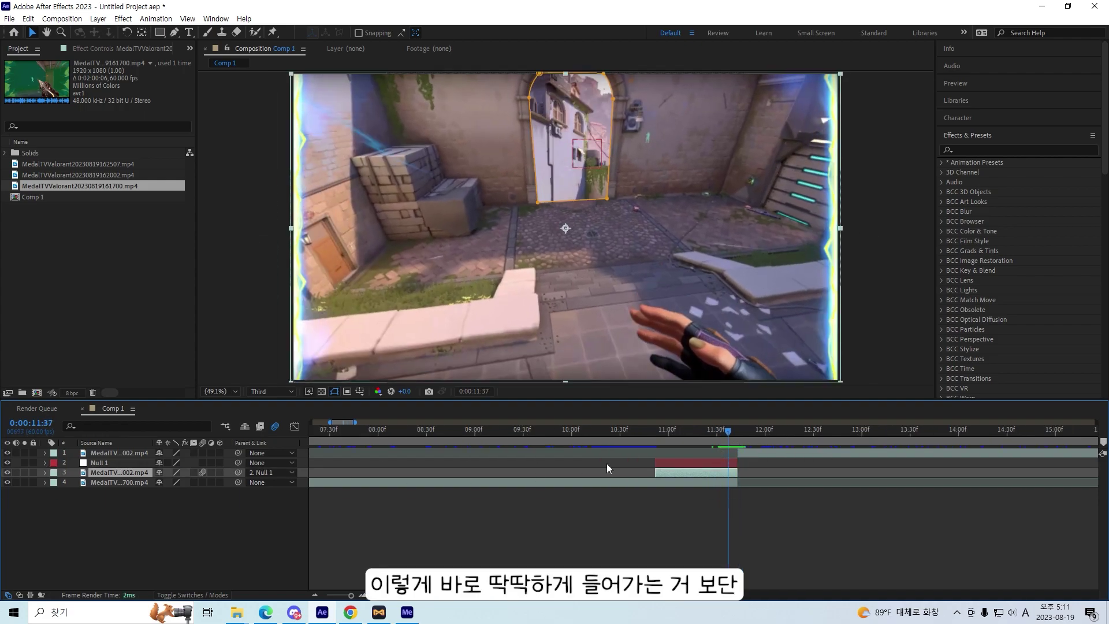
{"action": "left_click", "coordinate": [700, 462]}
{"action": "left_click", "coordinate": [738, 452]}
{"action": "mouse_move", "coordinate": [738, 453]}
{"action": "left_mouse_down"}
{"action": "mouse_move", "coordinate": [710, 453]}
{"action": "mouse_move", "coordinate": [738, 456]}
{"action": "mouse_move", "coordinate": [740, 440]}
{"action": "left_mouse_up"}
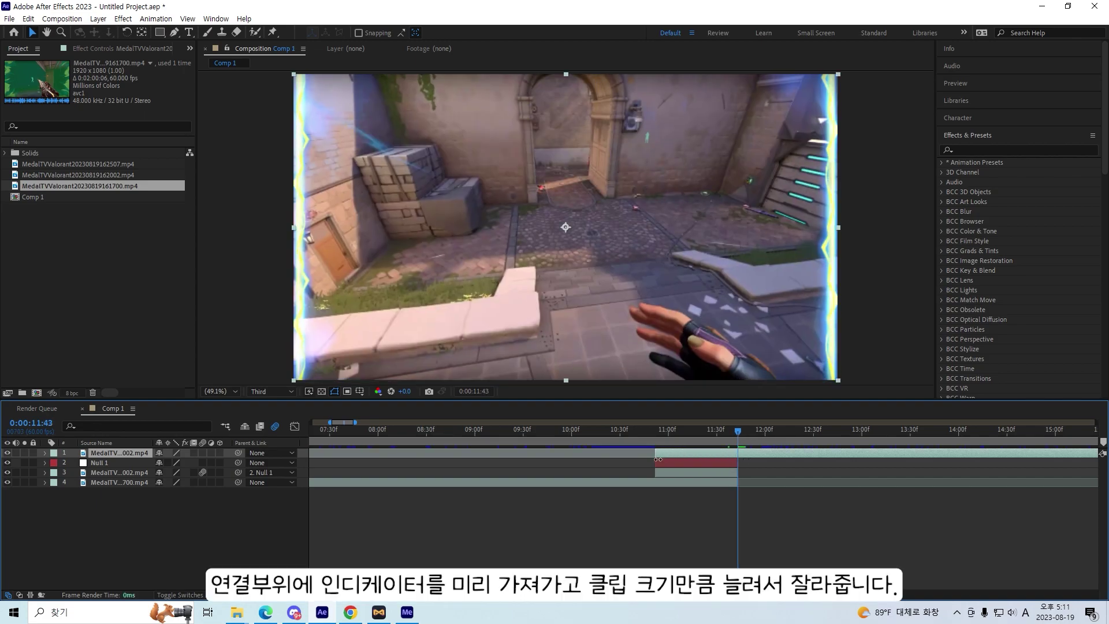
Split the extended clip at 0:00:11:43 and place its earlier piece directly below the frozen clip in the layer order.
{"action": "key", "text": "ctrl+shift+d"}
{"action": "left_click", "coordinate": [694, 462]}
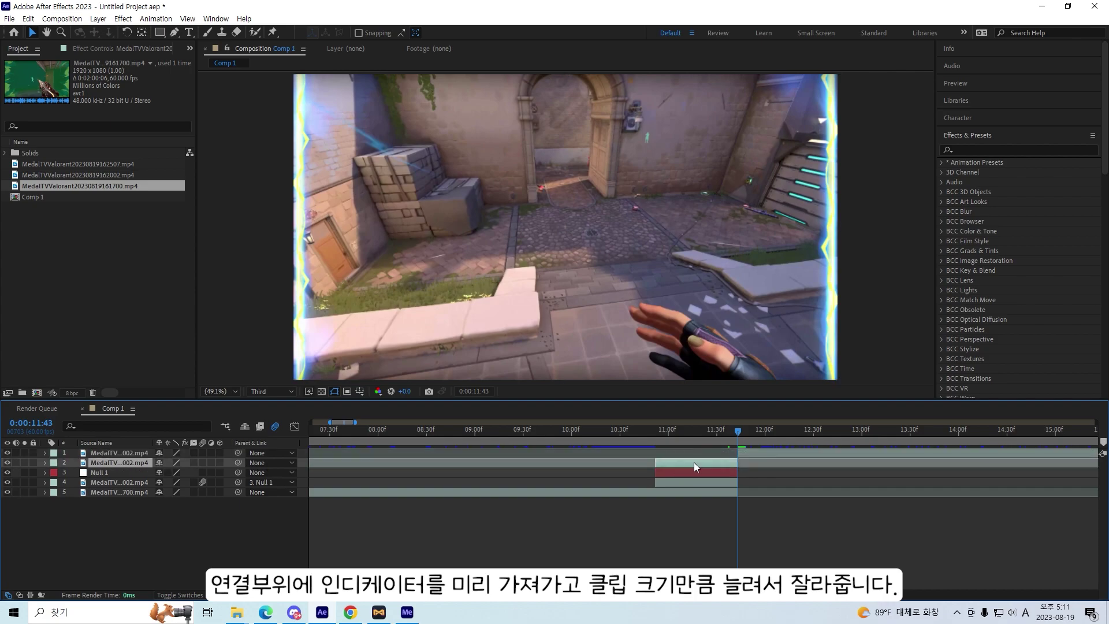
{"action": "left_click_drag", "start_coordinate": [117, 486], "coordinate": [117, 495]}
Add an opacity keyframe of 0% to the piece below the frozen clip at its start, 0:00:10:52.
{"action": "left_click_drag", "start_coordinate": [720, 437], "coordinate": [655, 437]}
{"action": "key", "text": "t"}
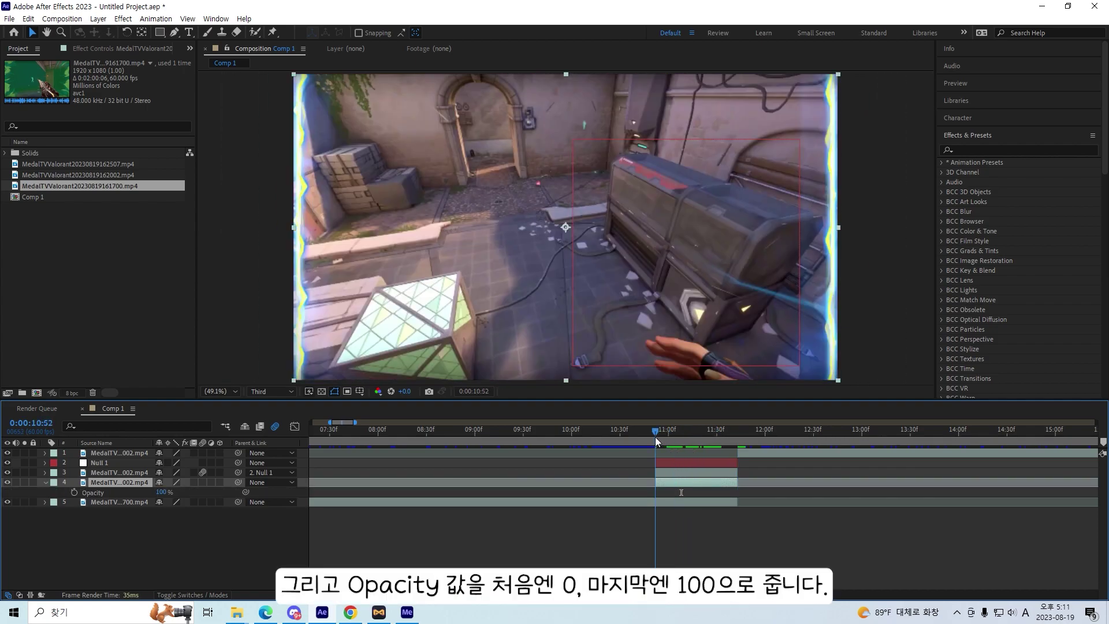
{"action": "left_click", "coordinate": [73, 492]}
{"action": "left_click", "coordinate": [162, 492]}
{"action": "type", "text": "0"}
{"action": "key", "text": "Return"}
Add an opacity keyframe of 100% at the end of that piece, 0:00:11:43, and preview the transition from before the frozen clip.
{"action": "left_click_drag", "start_coordinate": [717, 433], "coordinate": [739, 436]}
{"action": "left_click", "coordinate": [158, 493]}
{"action": "type", "text": "1"}
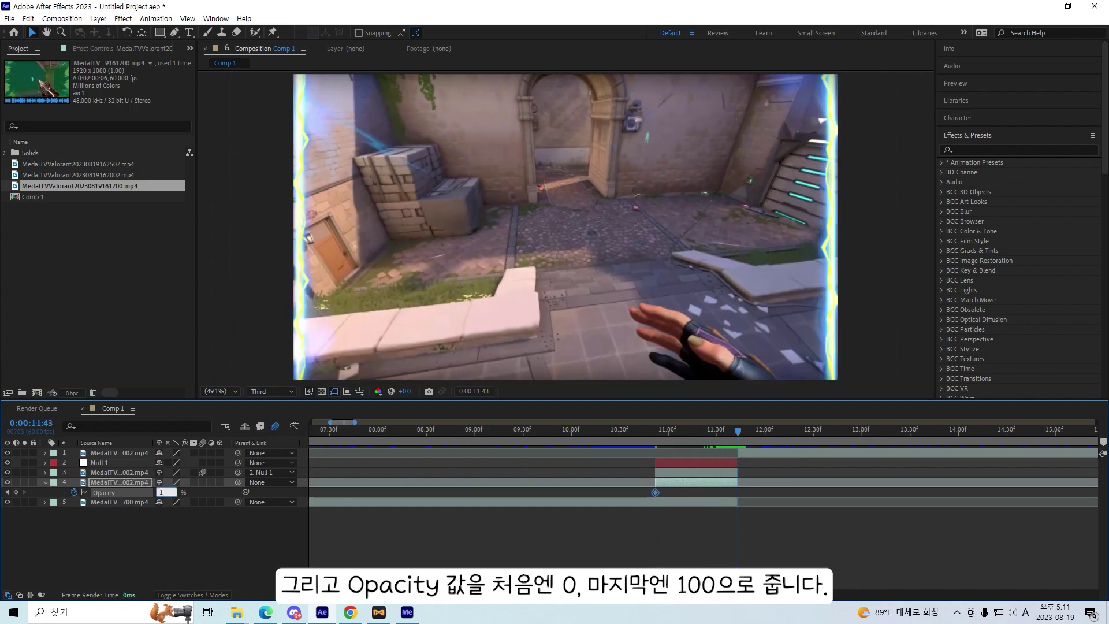
{"action": "type", "text": "00"}
{"action": "key", "text": "Return"}
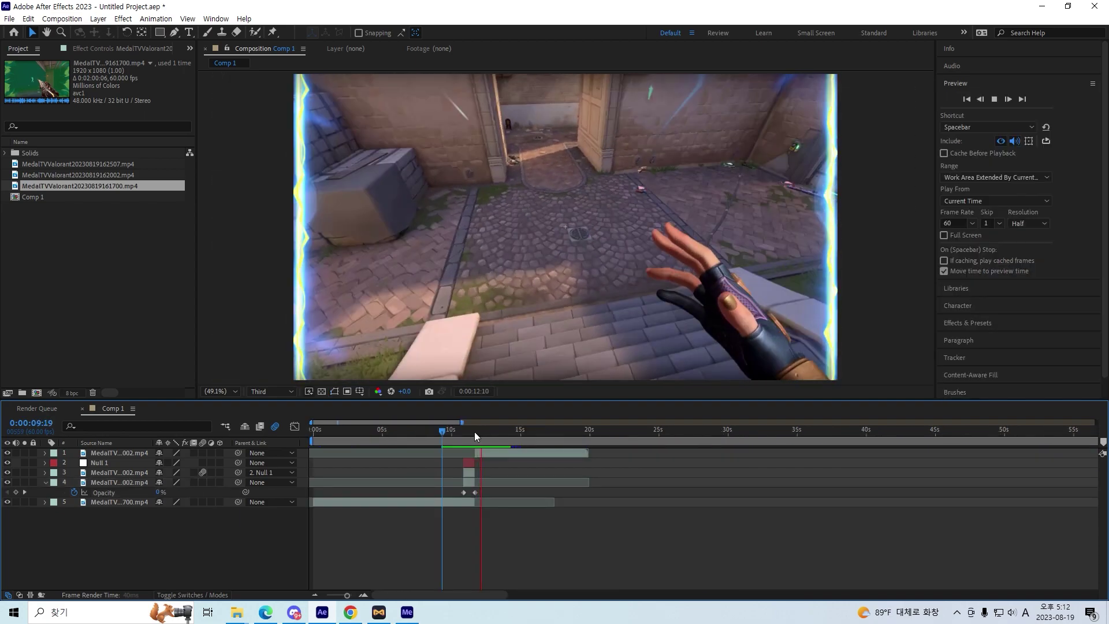
{"action": "left_click", "coordinate": [448, 433]}
{"action": "key", "text": "space"}
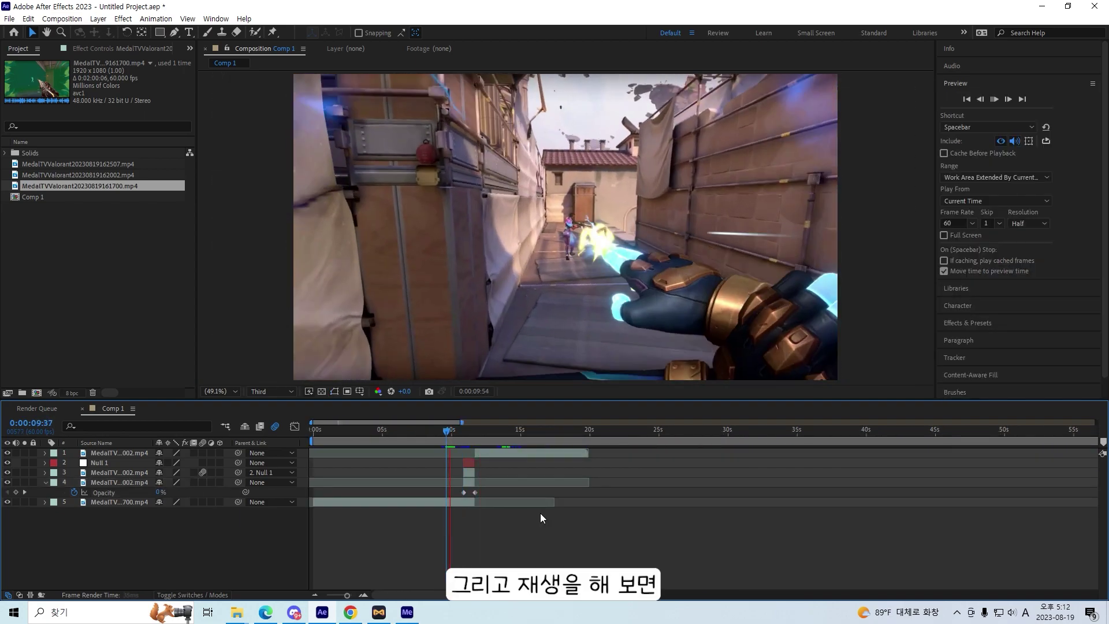